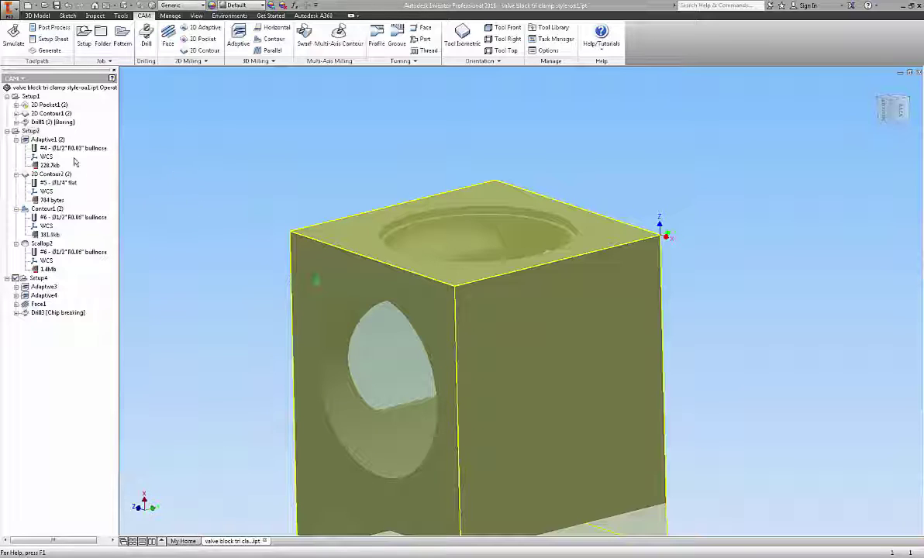
# Step: Select Setup2 and display the Adaptive1 roughing toolpath clearing the valve block's top bore
pyautogui.click(31, 131)
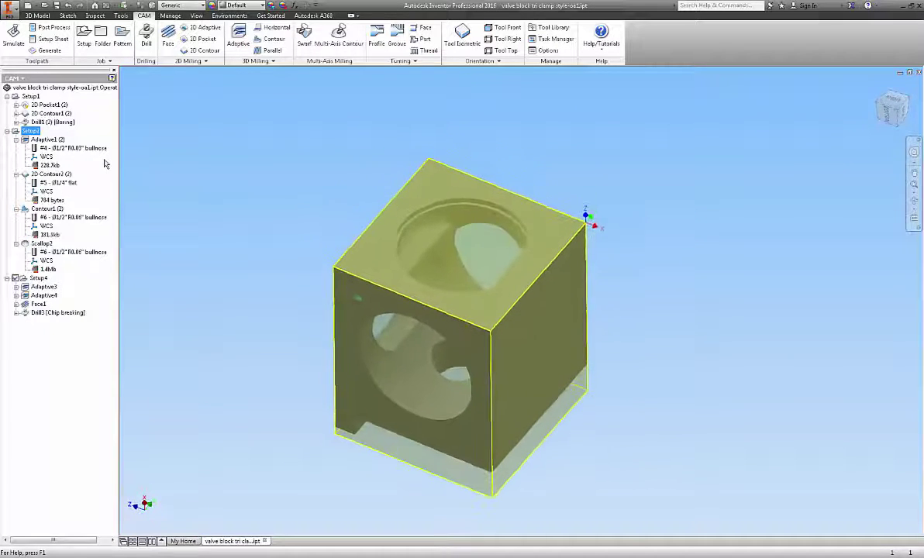
pyautogui.click(47, 140)
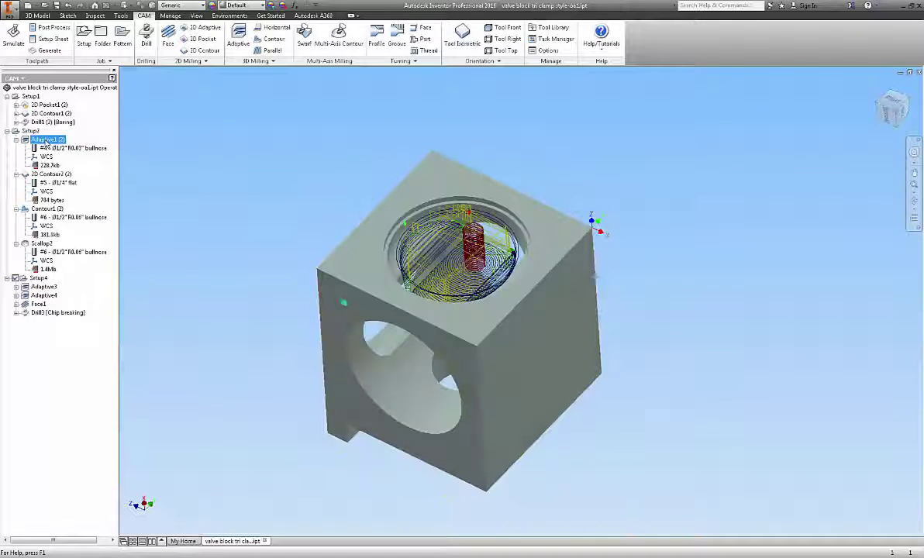
pyautogui.scroll(5, 391, 255)
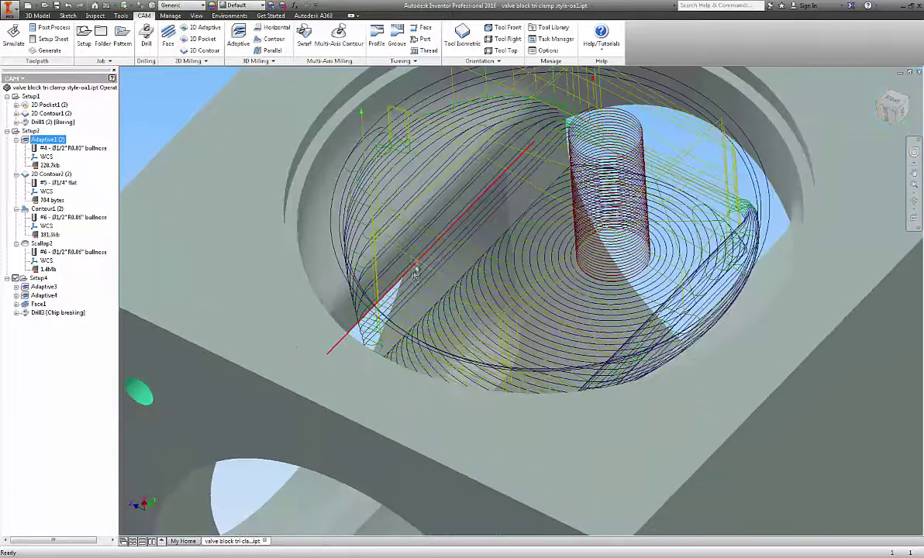
pyautogui.scroll(-5, 153, 285)
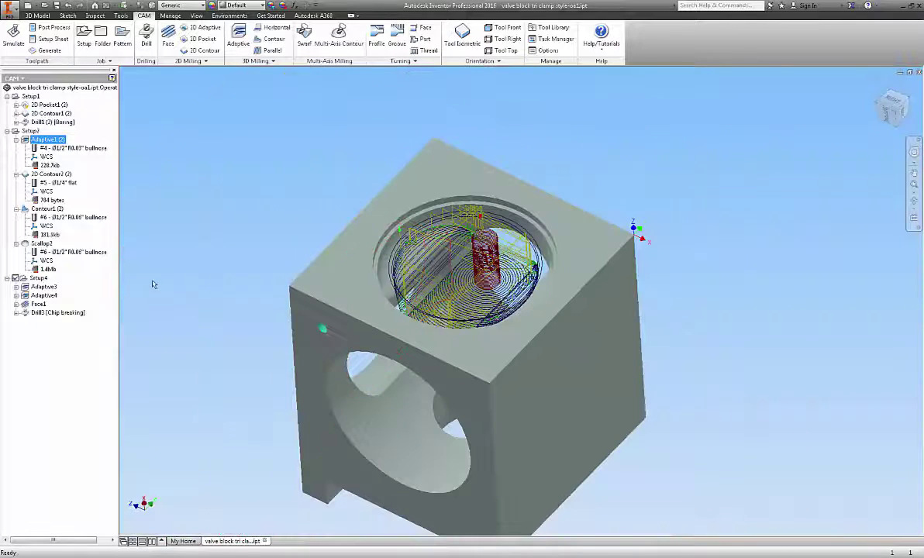
# Step: Edit Adaptive1 and check its geometry and heights: clearance 0.1 in, retract 0.2 in, bottom offset -0.05 in
pyautogui.rightClick(43, 142)
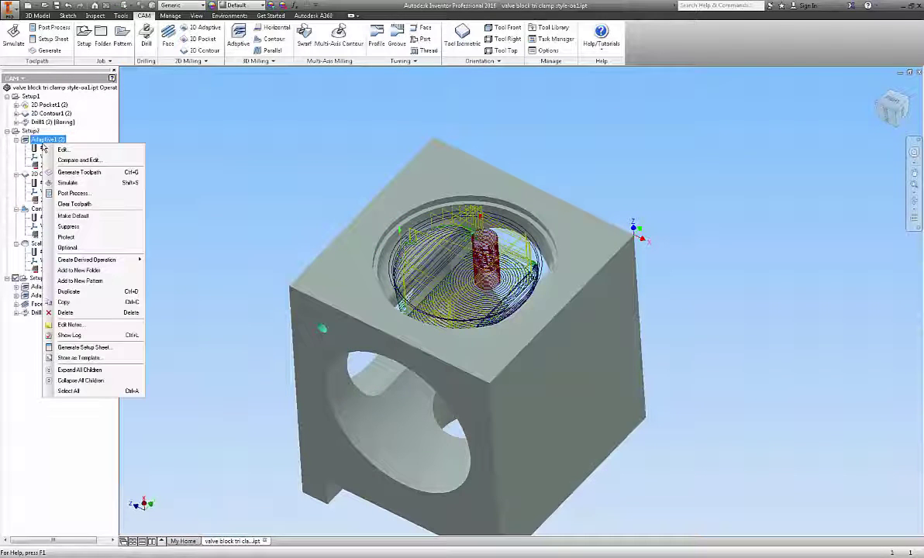
pyautogui.click(61, 149)
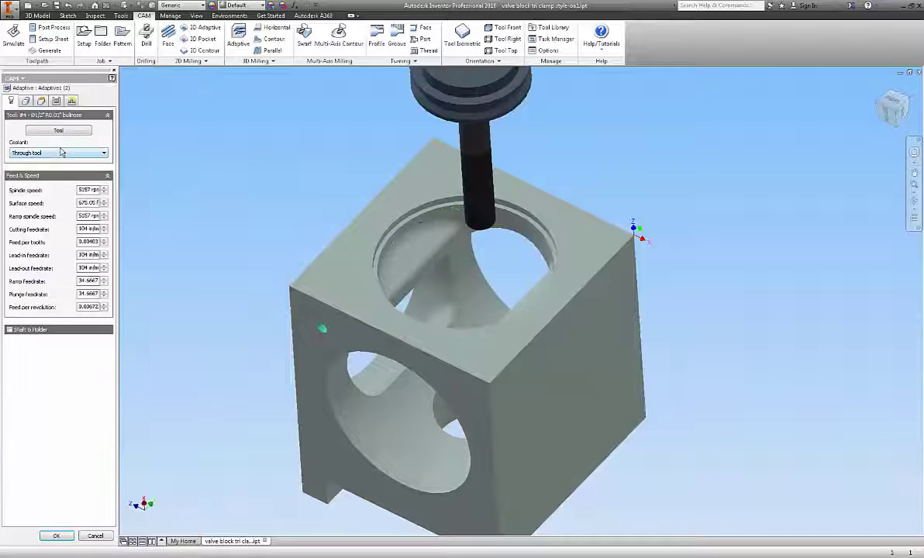
pyautogui.click(26, 102)
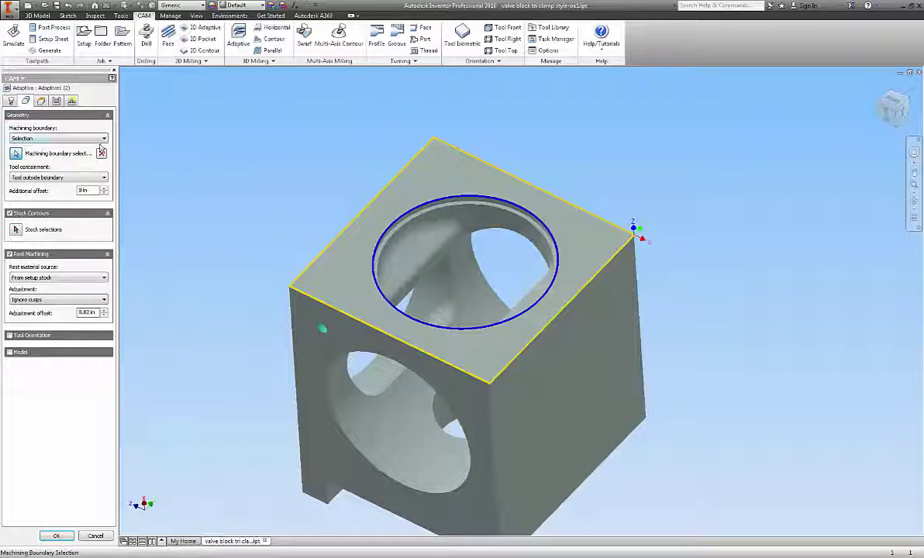
pyautogui.click(41, 101)
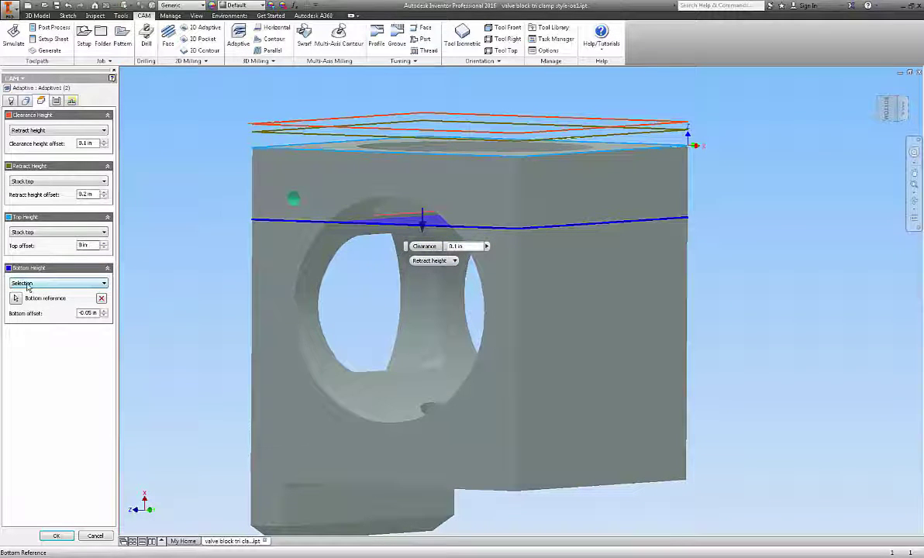
# Step: Change Adaptive1's bottom offset to -0.07 in and accept the edited operation
pyautogui.moveTo(28, 286)
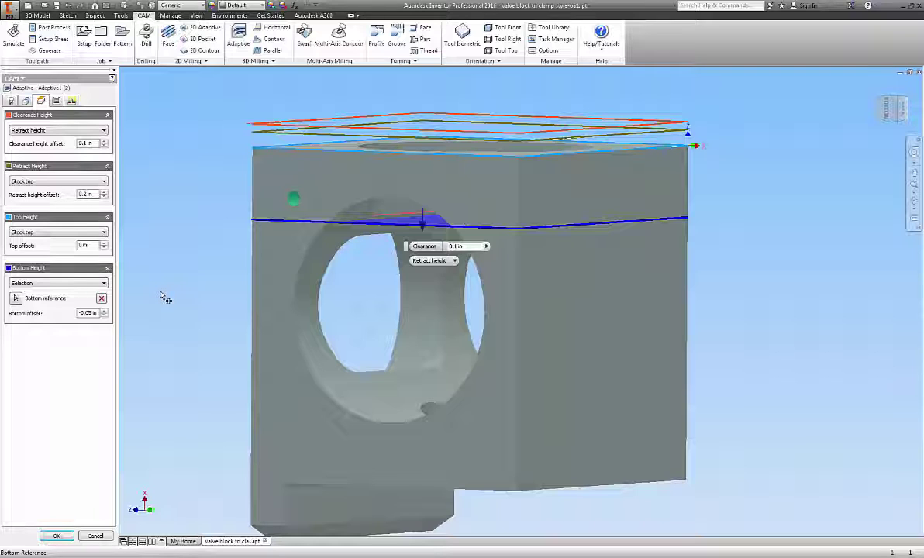
pyautogui.click(89, 314)
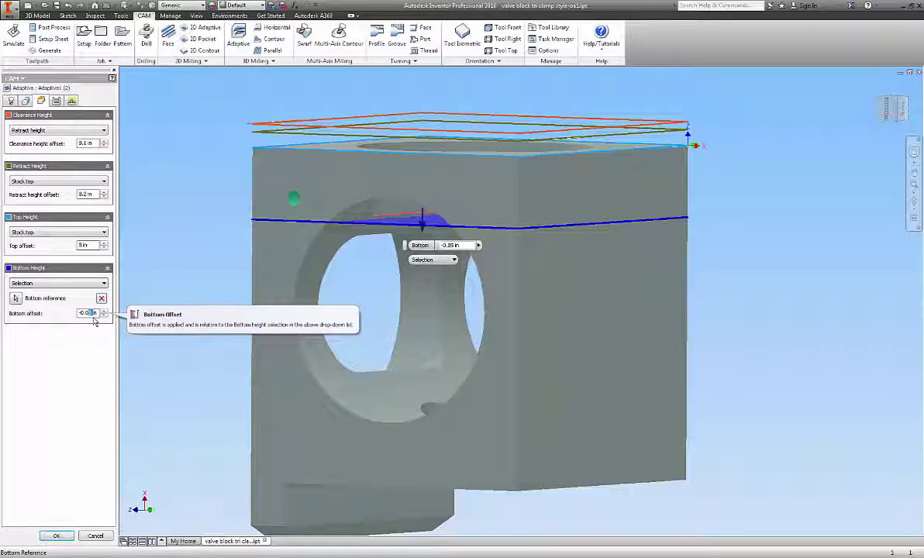
pyautogui.write('6')
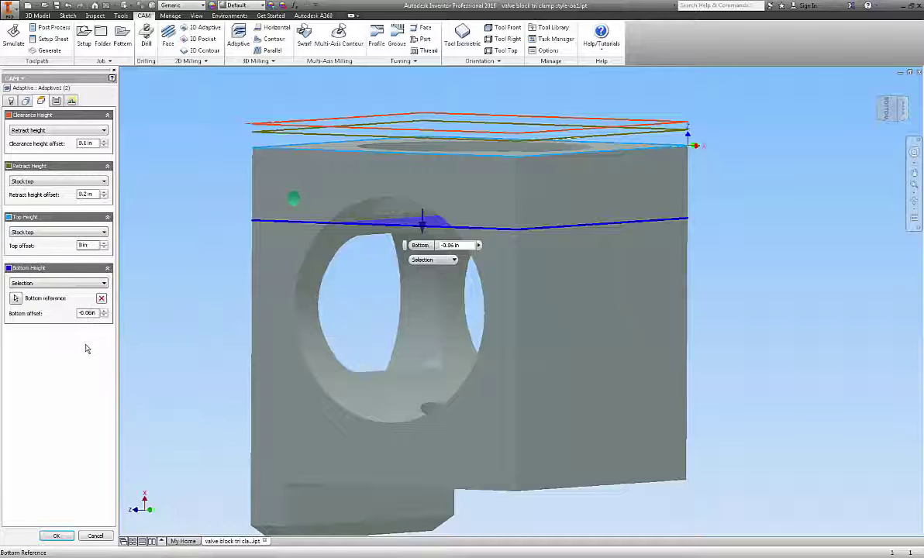
pyautogui.press('BackSpace')
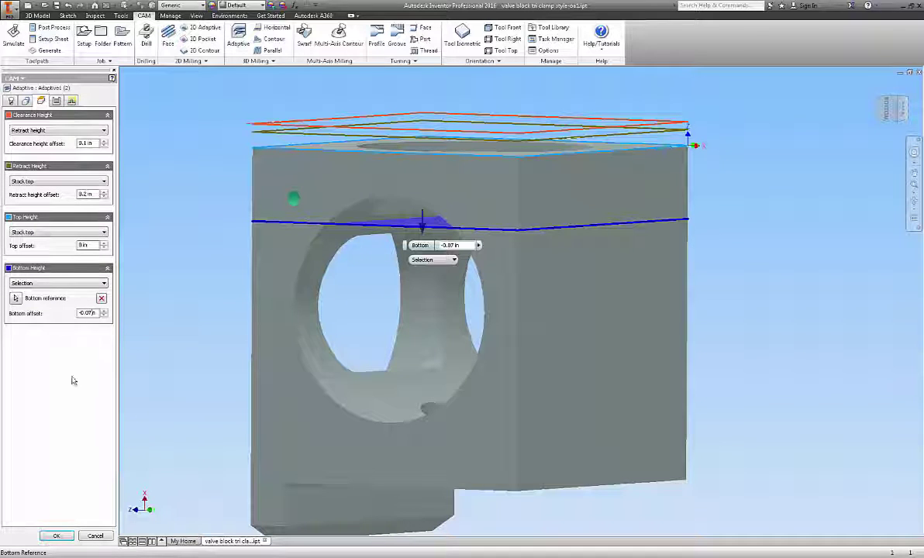
pyautogui.click(58, 536)
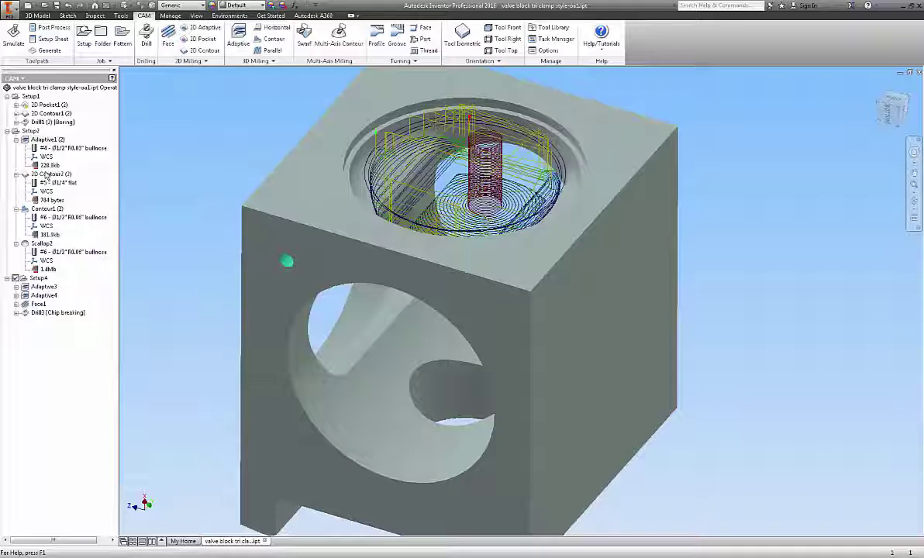
# Step: Show the 2D Contour2 toolpath, a single circular finishing pass around the top bore
pyautogui.click(50, 174)
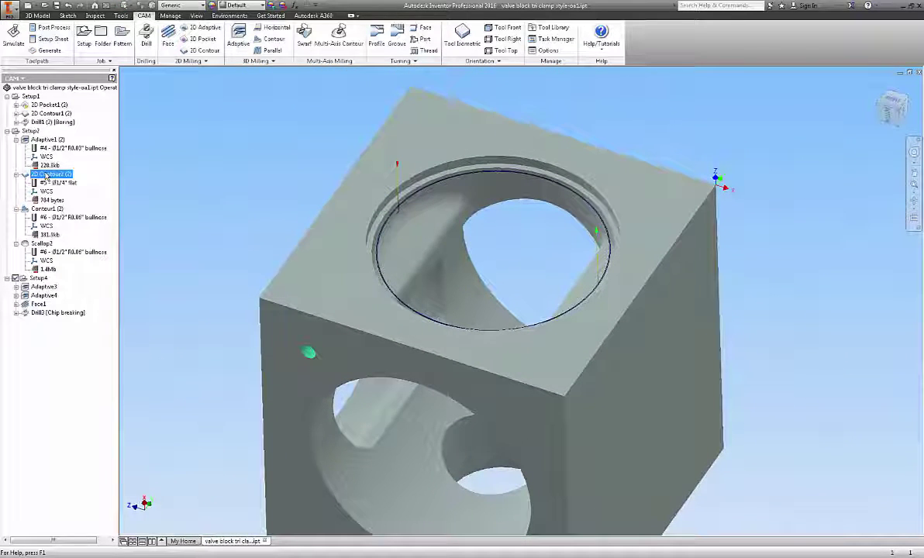
# Step: Edit 2D Contour2 and check its contour and heights: clearance 0.4 in, retract 0.2 in, bottom offset 0 in
pyautogui.rightClick(45, 176)
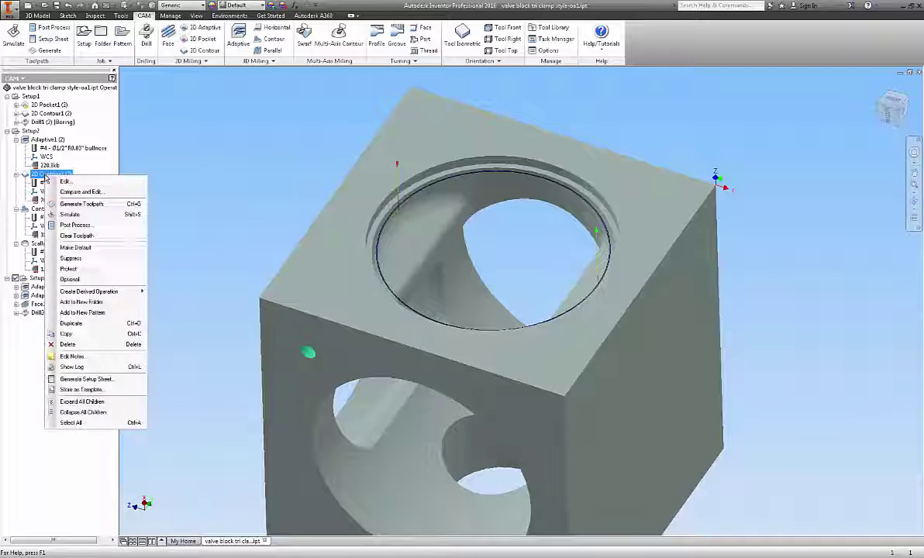
pyautogui.click(66, 180)
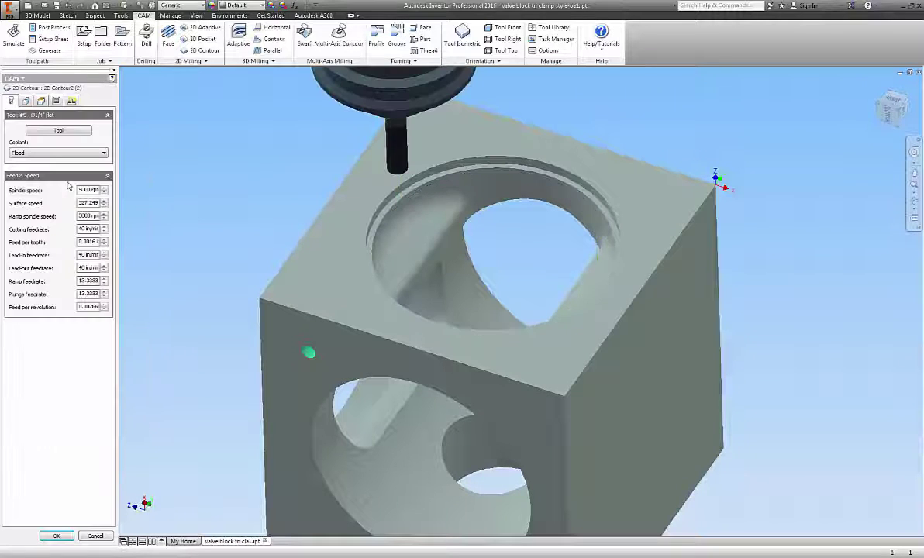
pyautogui.click(27, 100)
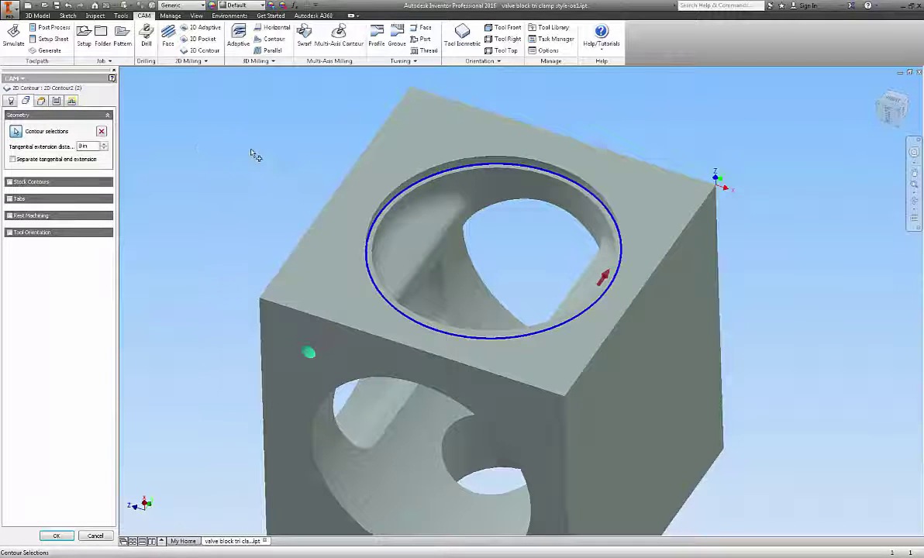
pyautogui.scroll(5, 304, 182)
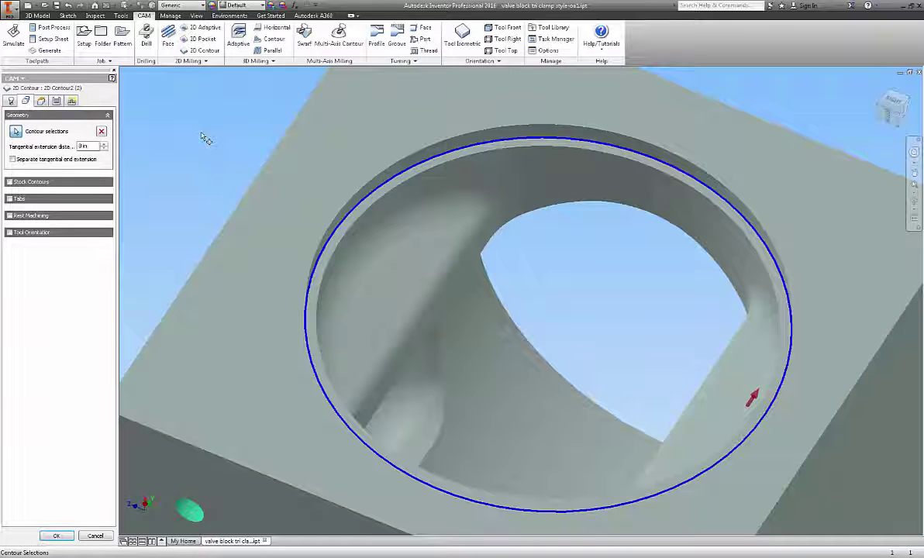
pyautogui.scroll(-3, 201, 137)
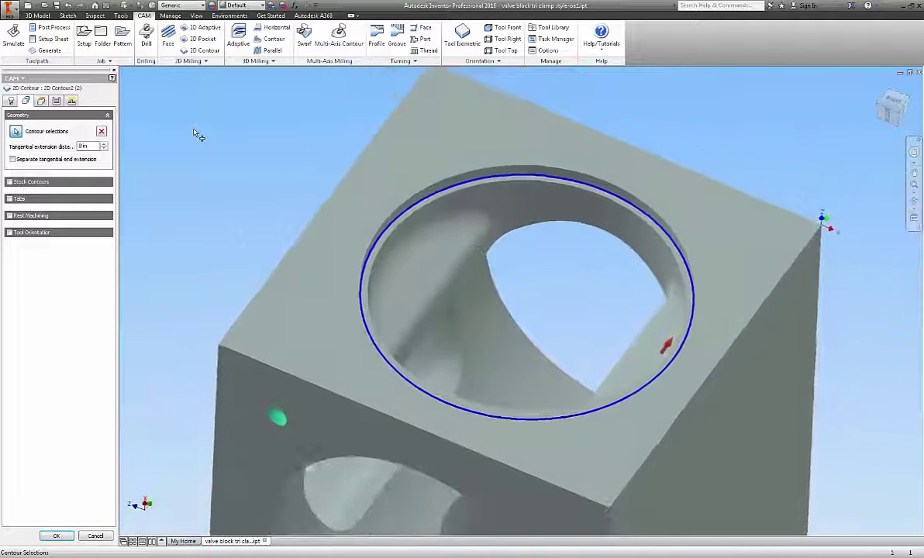
pyautogui.click(41, 102)
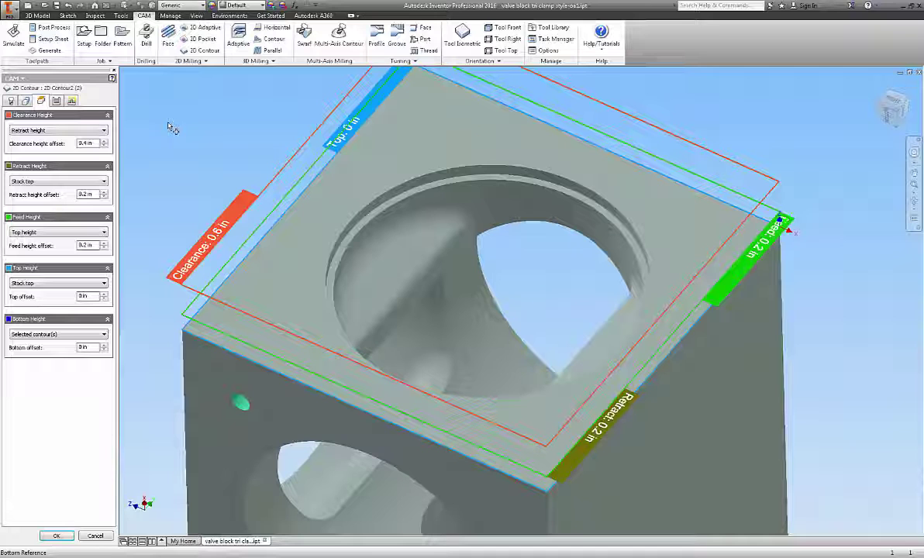
# Step: Check 2D Contour2's passes, linking and tool settings, then close it with OK
pyautogui.click(56, 102)
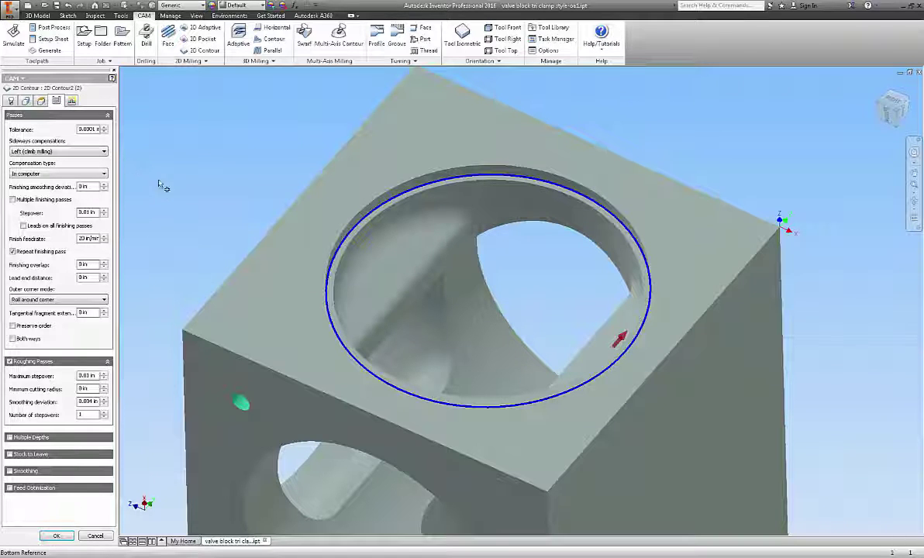
pyautogui.click(72, 101)
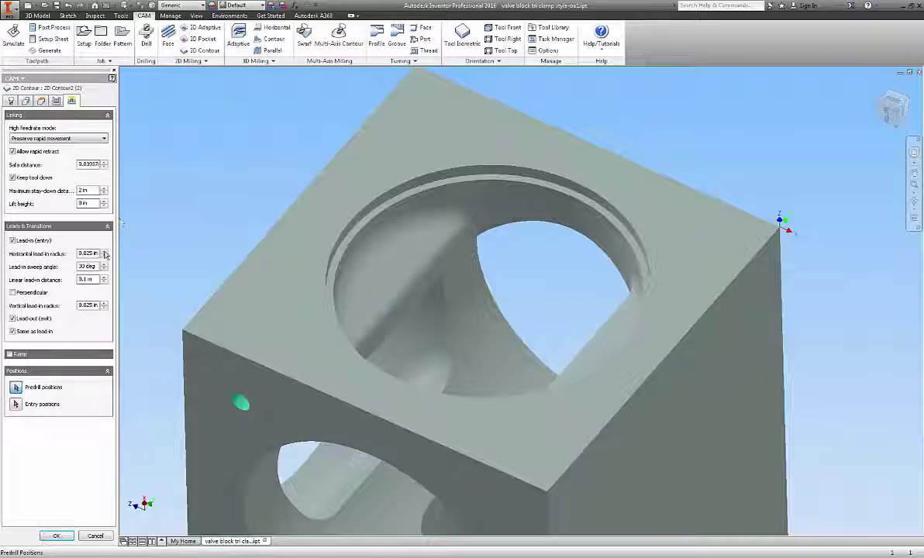
pyautogui.click(10, 101)
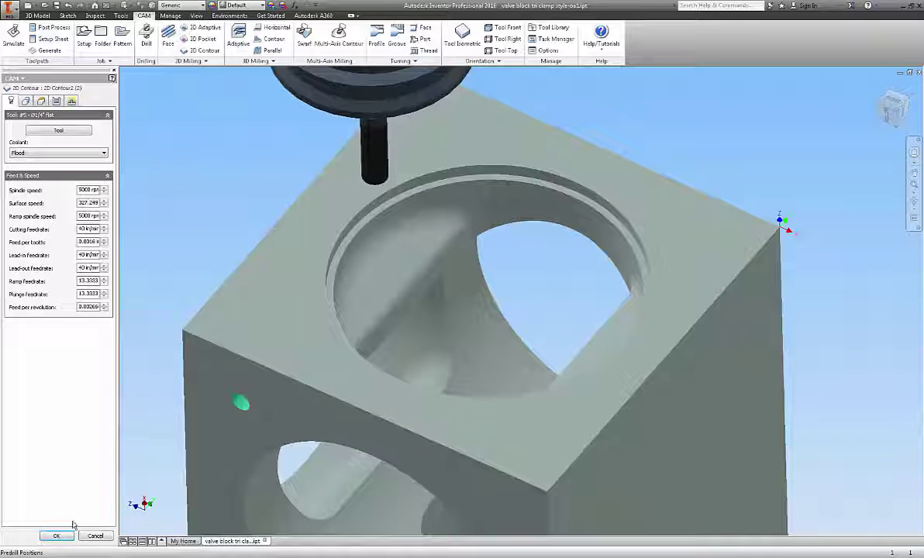
pyautogui.click(95, 535)
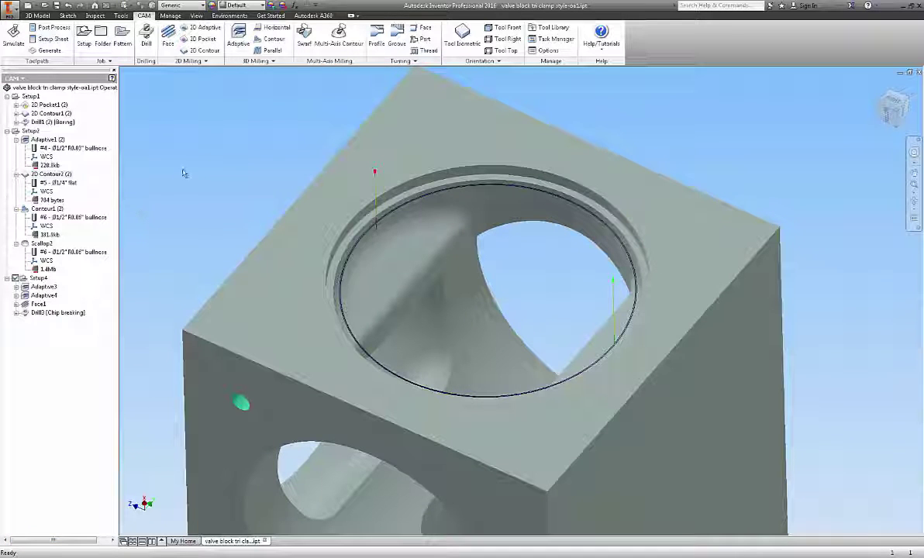
# Step: Show Contour1's stacked finishing passes down the bore wall and bring up its context menu
pyautogui.click(44, 209)
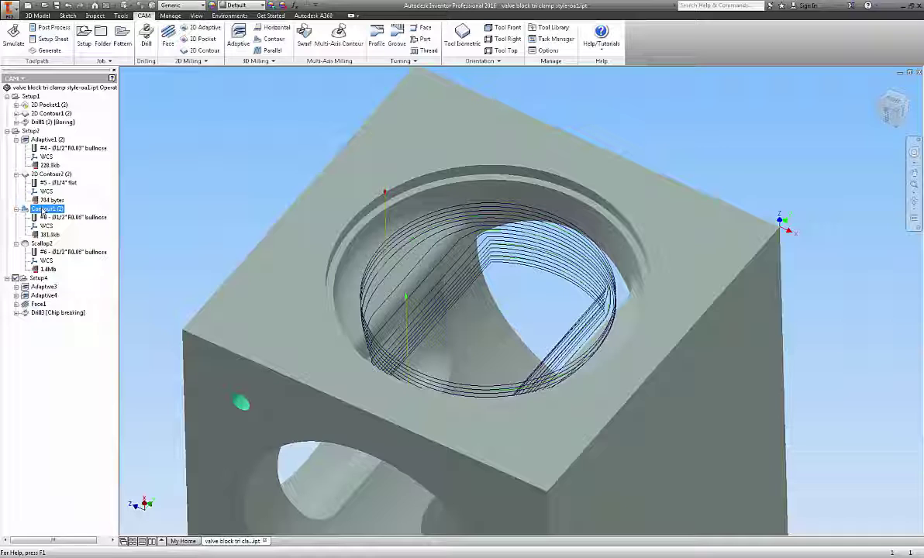
pyautogui.rightClick(43, 210)
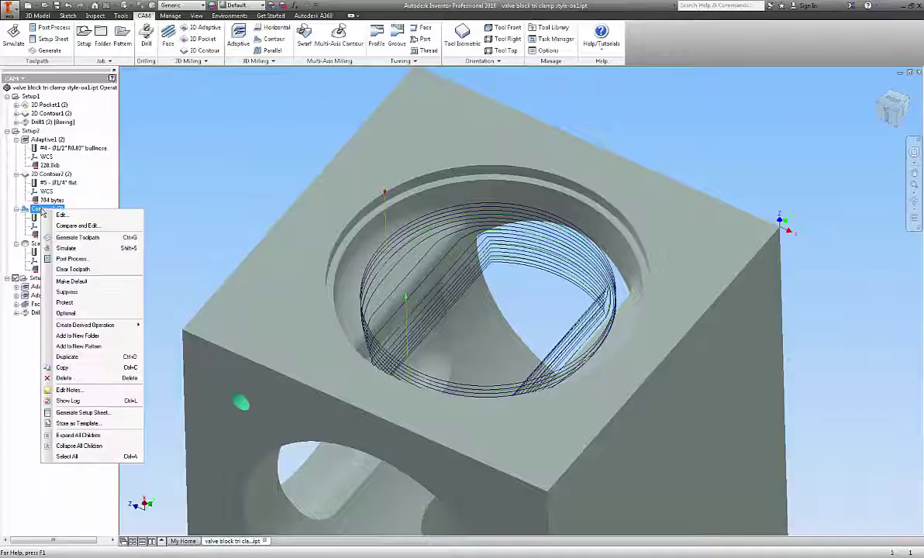
# Step: Edit Contour1 and inspect its height planes over the block: retract 0.2 in, bottom offset -0.1 in
pyautogui.click(60, 217)
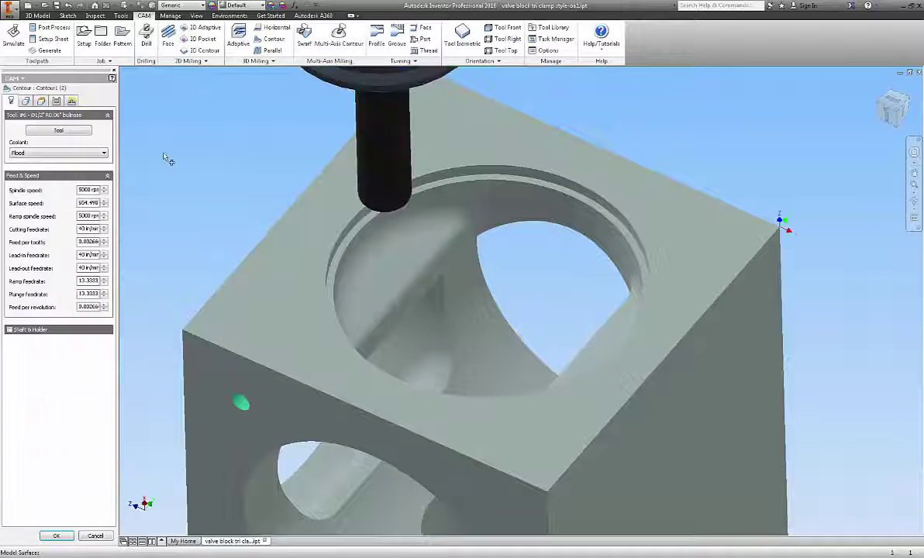
pyautogui.click(25, 102)
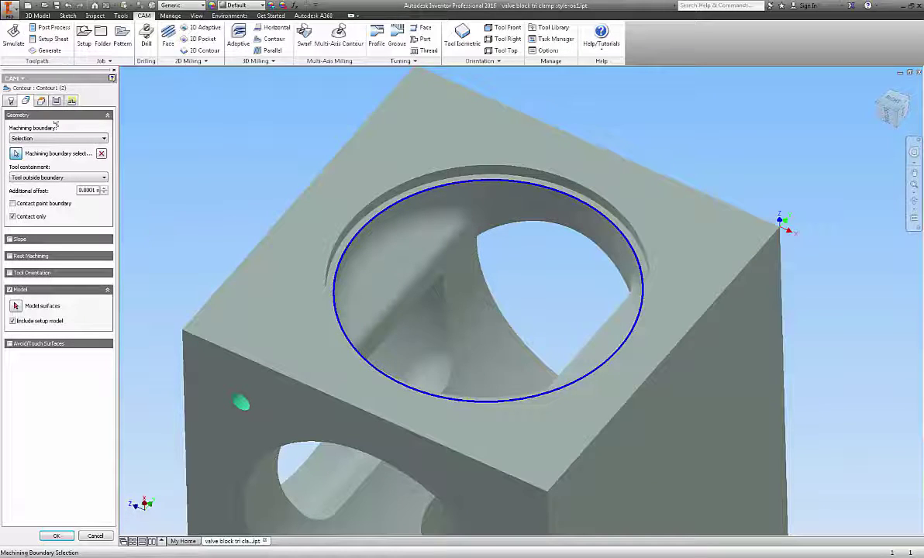
pyautogui.click(41, 102)
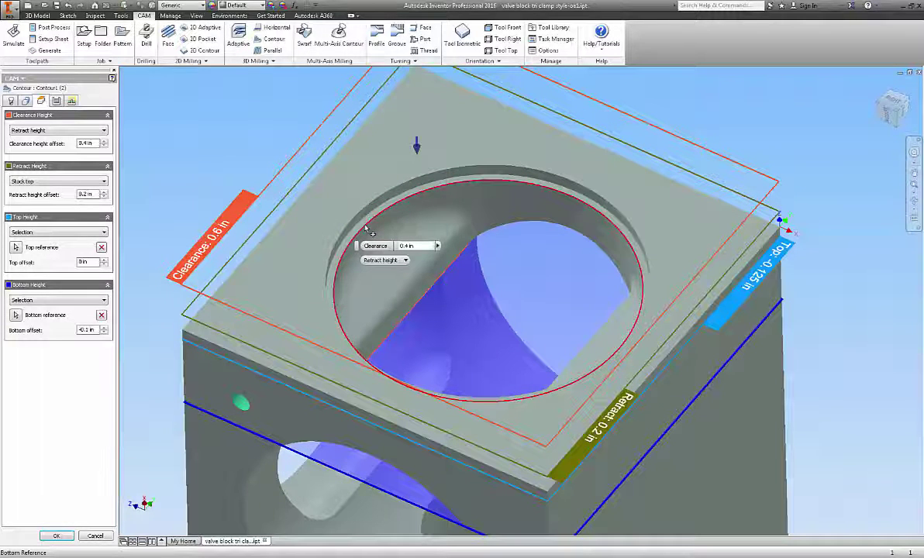
pyautogui.keyDown('shift'); pyautogui.moveTo(242, 449); pyautogui.dragTo(200, 460, button='middle'); pyautogui.keyUp('shift')
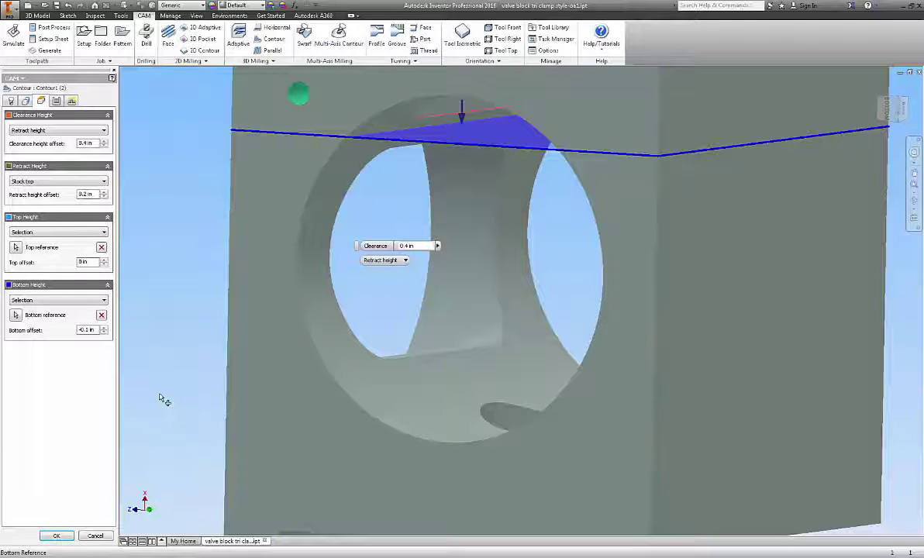
pyautogui.keyDown('shift'); pyautogui.moveTo(164, 400); pyautogui.dragTo(163, 400, button='middle'); pyautogui.keyUp('shift')
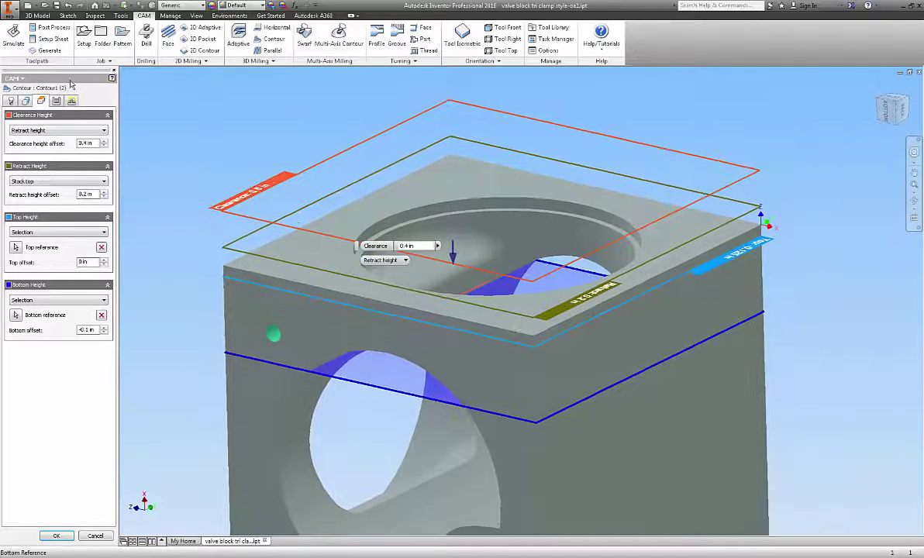
# Step: Check Contour1's passes, tool and linking, cancel without changes, then display the Scallop2 toolpath in the cavity
pyautogui.click(56, 101)
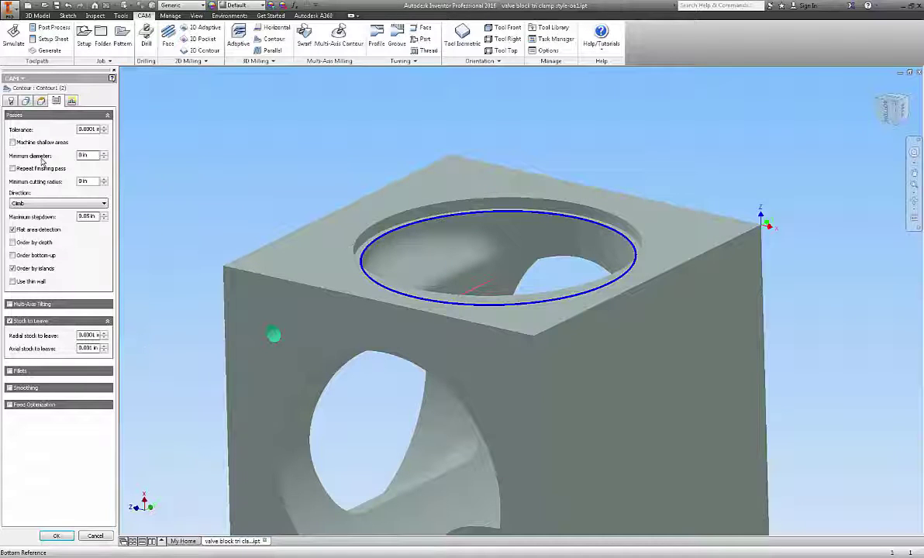
pyautogui.click(11, 101)
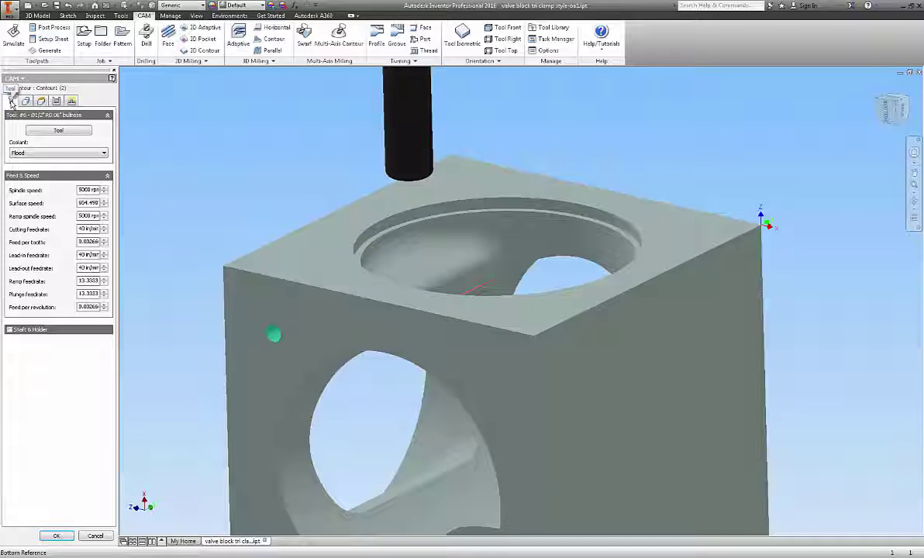
pyautogui.click(56, 102)
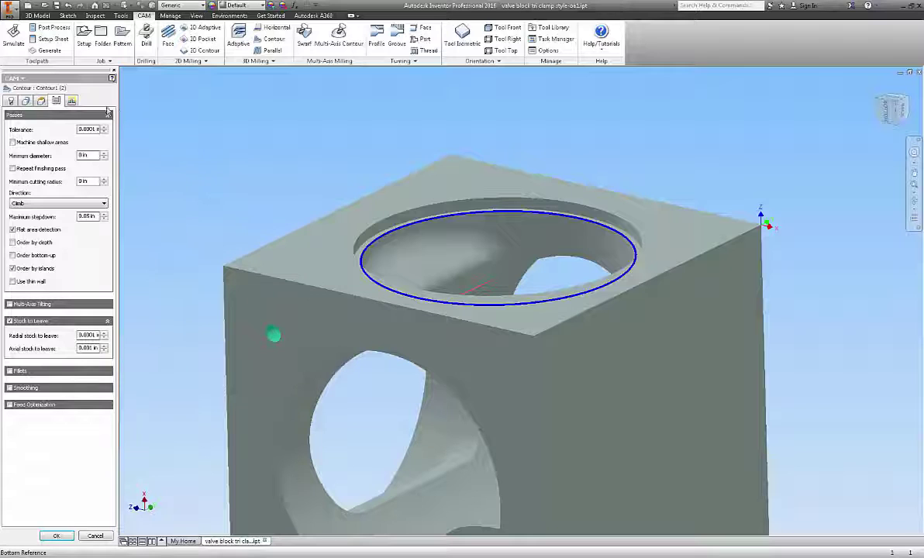
pyautogui.click(71, 101)
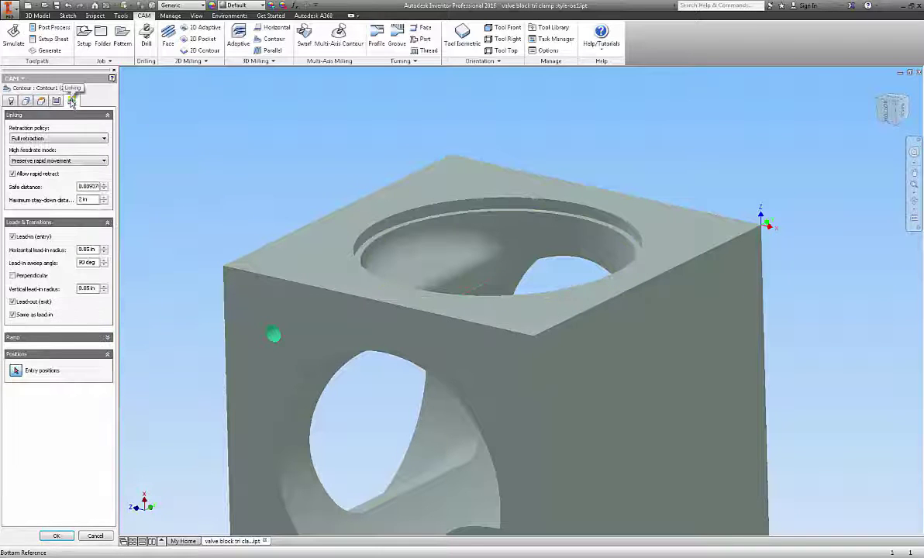
pyautogui.click(94, 536)
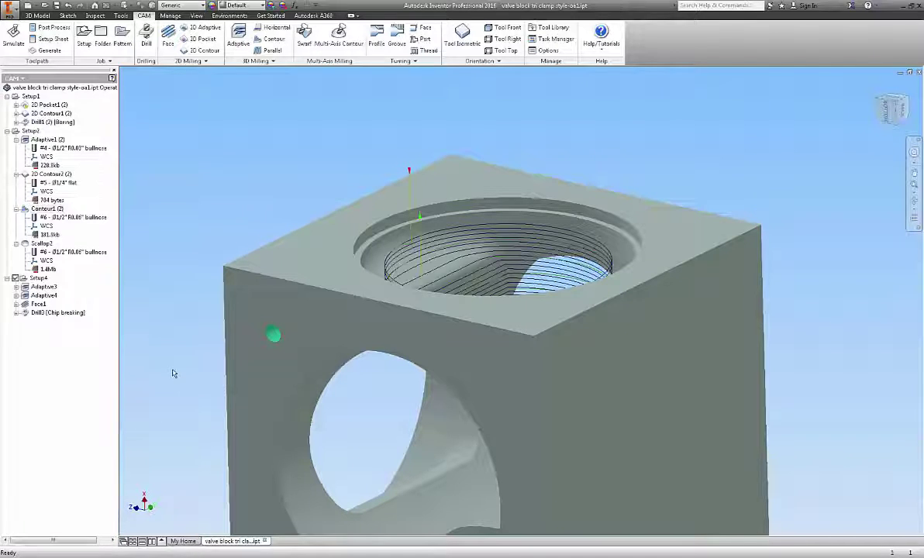
pyautogui.click(42, 243)
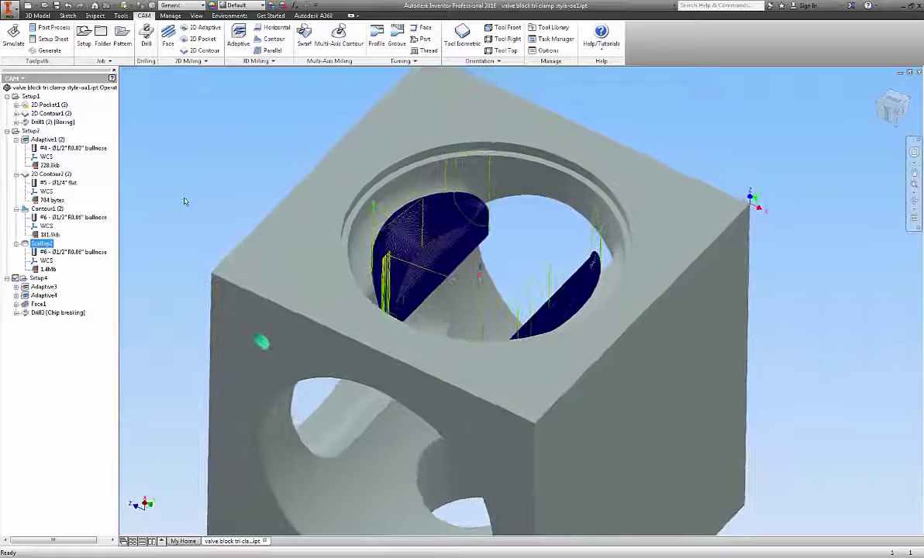
pyautogui.rightClick(36, 245)
# Step: Edit Scallop2 to check its boundary and avoid surfaces, and view its heights: clearance 0.4 in, retract 0.2 in, bottom offset -0.1 in
pyautogui.click(55, 255)
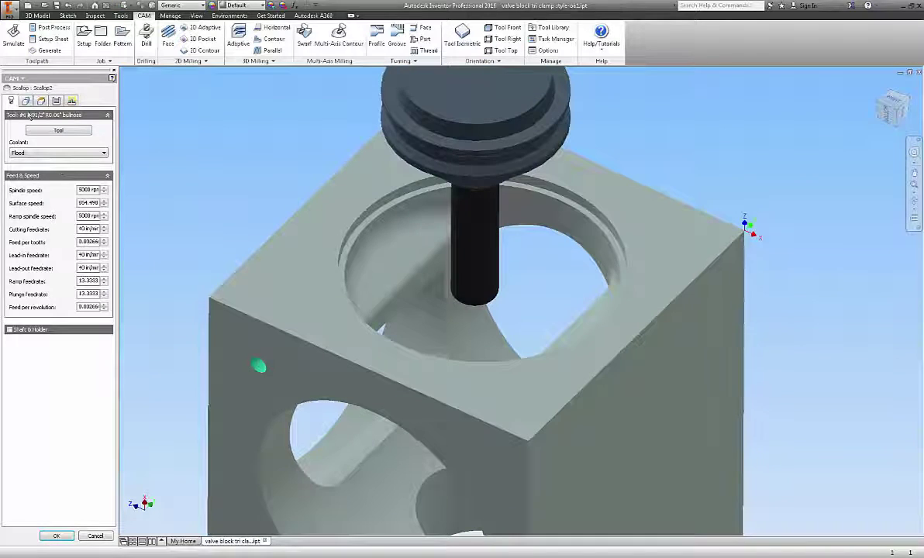
pyautogui.click(25, 102)
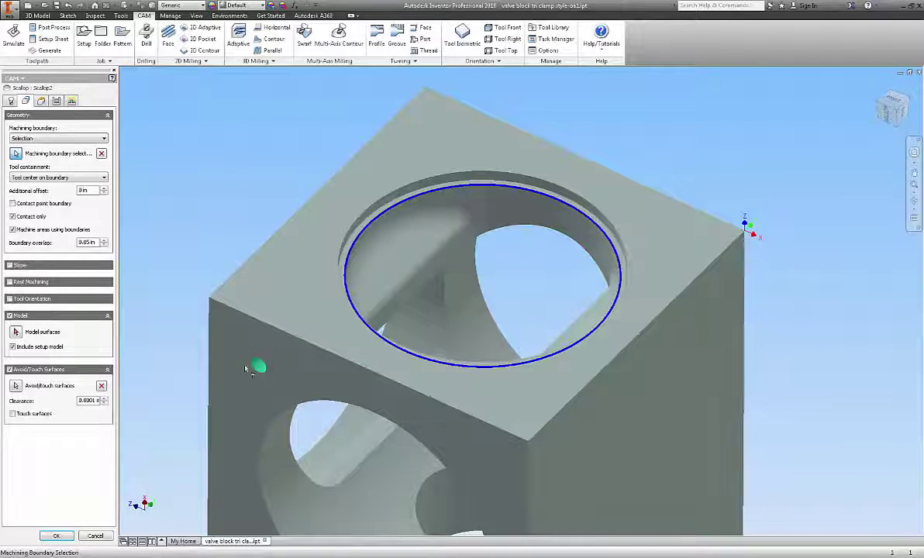
pyautogui.click(15, 387)
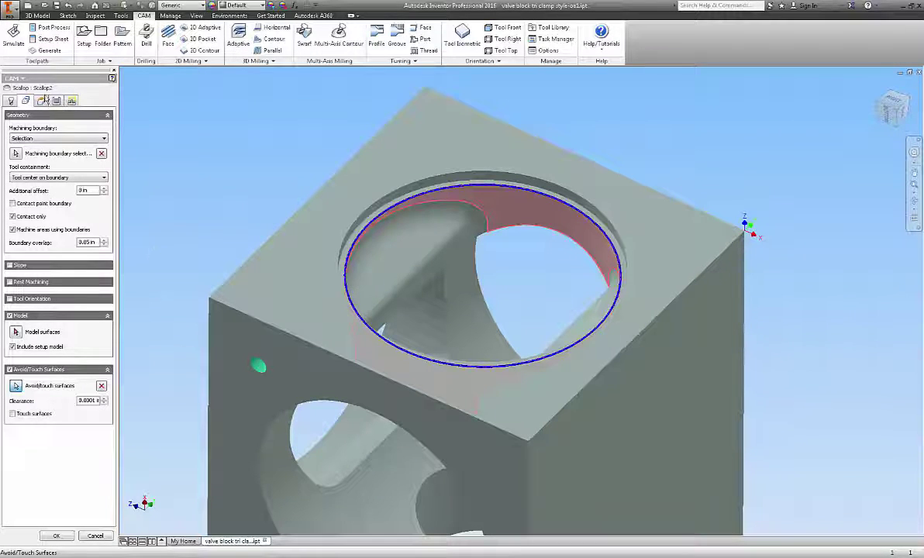
pyautogui.click(41, 101)
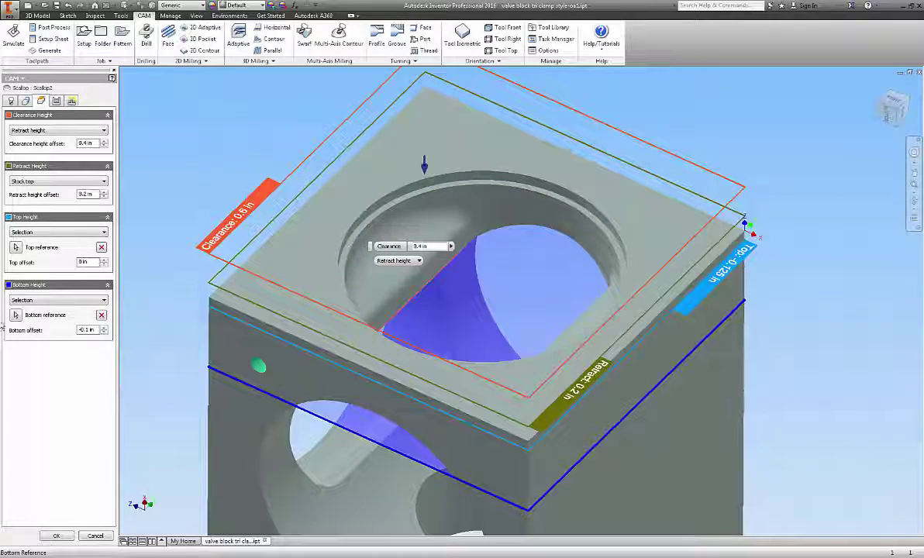
# Step: Show Scallop2's tool: the #6 Ø1/2" R0.06" bullnose at 5000 rpm and 40 in/min cutting feed
pyautogui.scroll(-2, 132, 358)
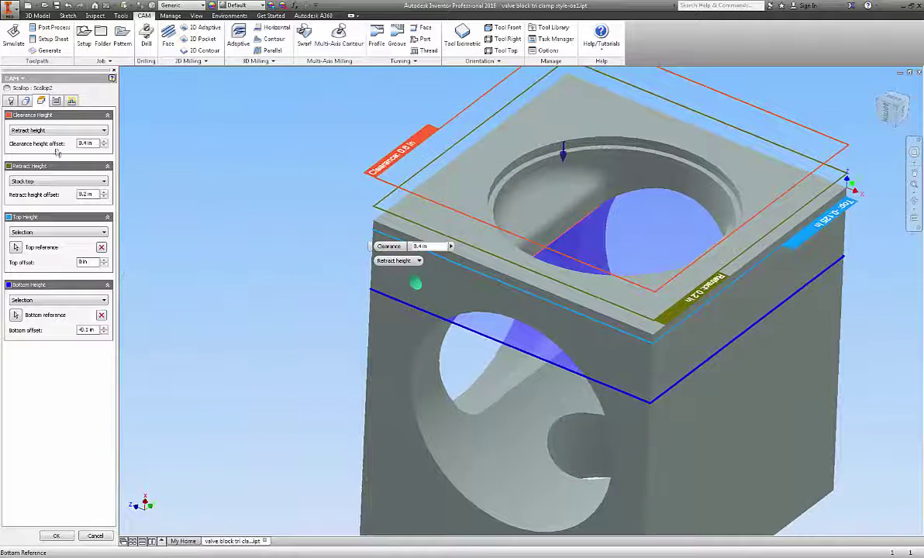
pyautogui.click(11, 101)
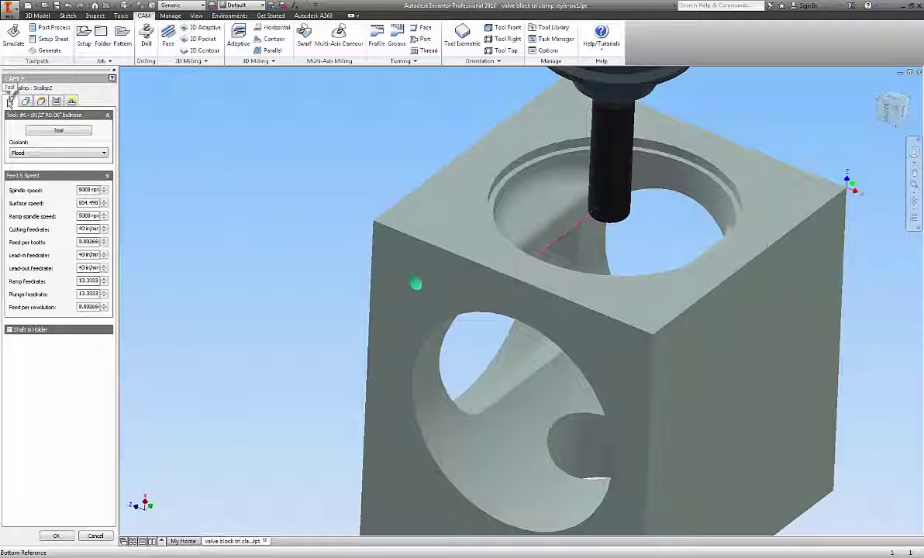
# Step: Review Scallop2's passes with the 0.005 in stepover, then cancel out of the operation
pyautogui.click(58, 101)
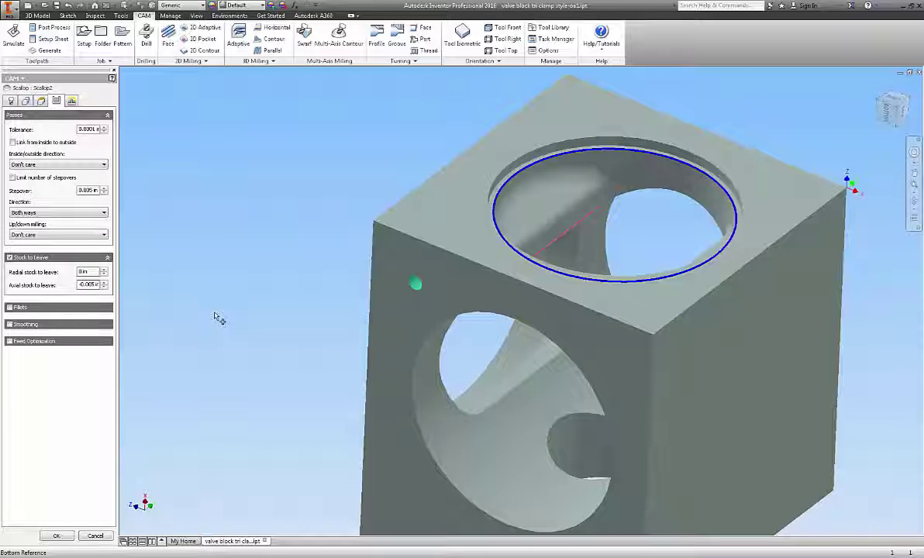
pyautogui.click(93, 537)
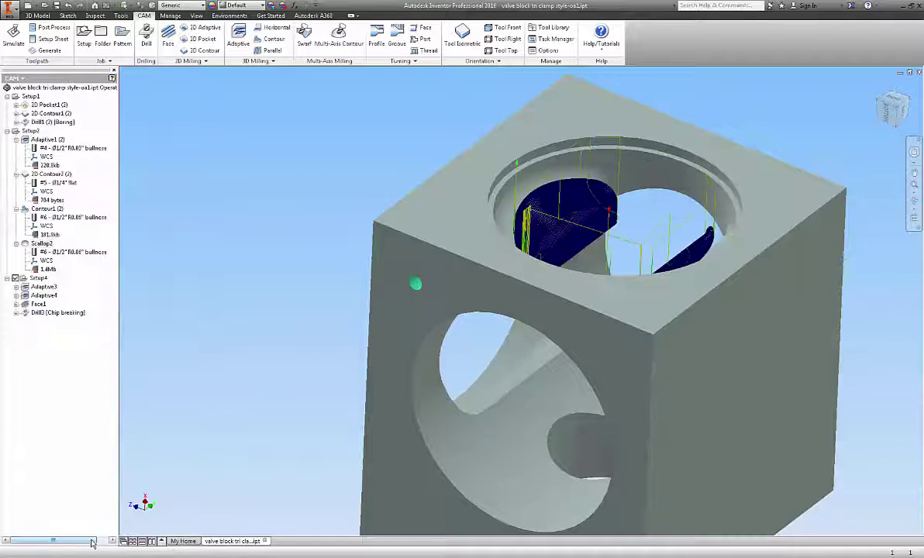
# Step: Select all Setup2 operations to show roughing, contour and scallop toolpaths together, viewed from the machined side
pyautogui.rightClick(33, 132)
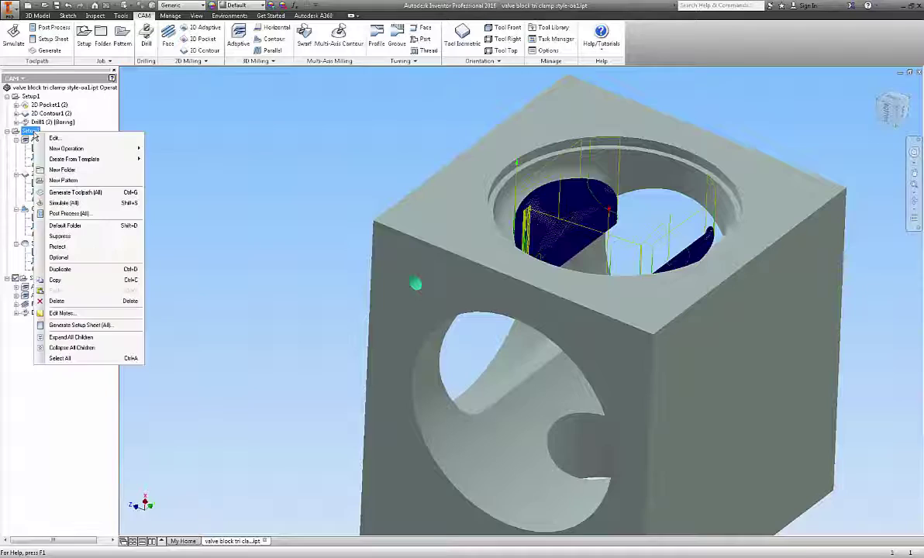
pyautogui.click(205, 236)
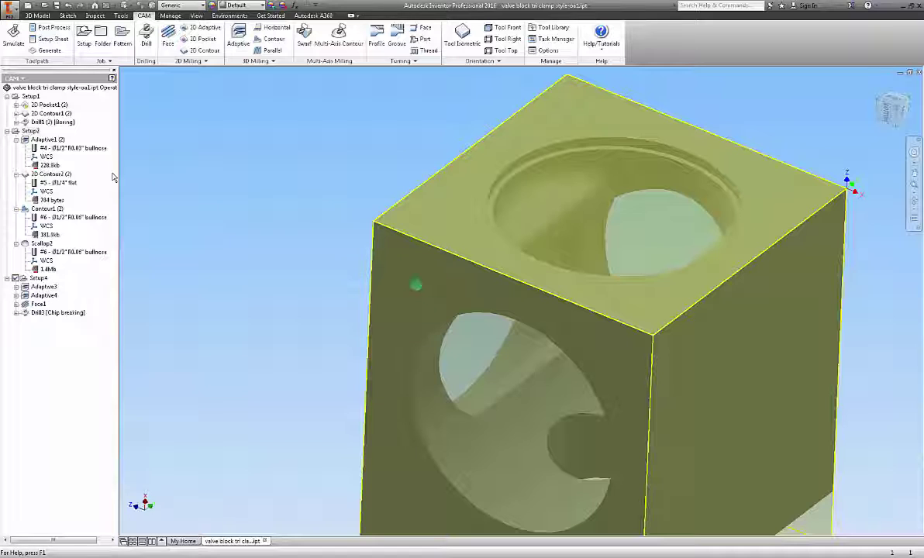
pyautogui.rightClick(43, 141)
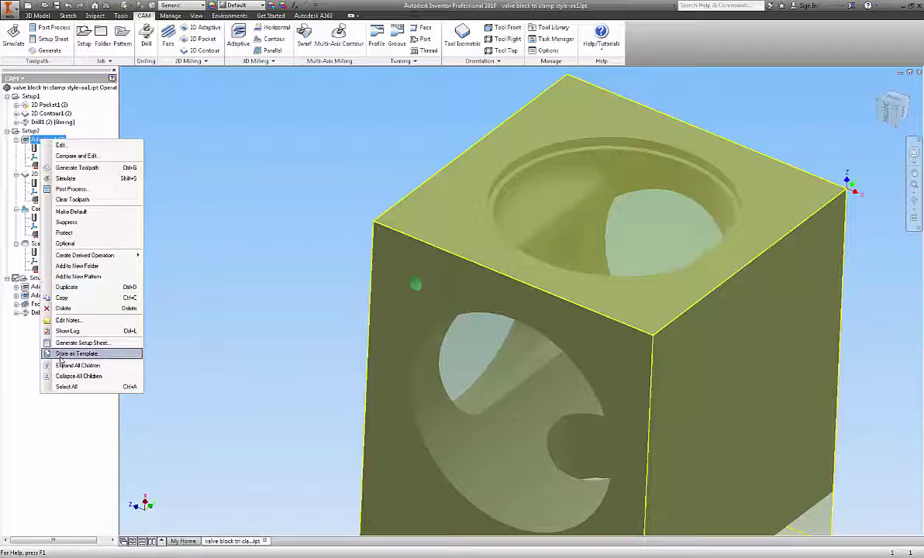
pyautogui.click(218, 329)
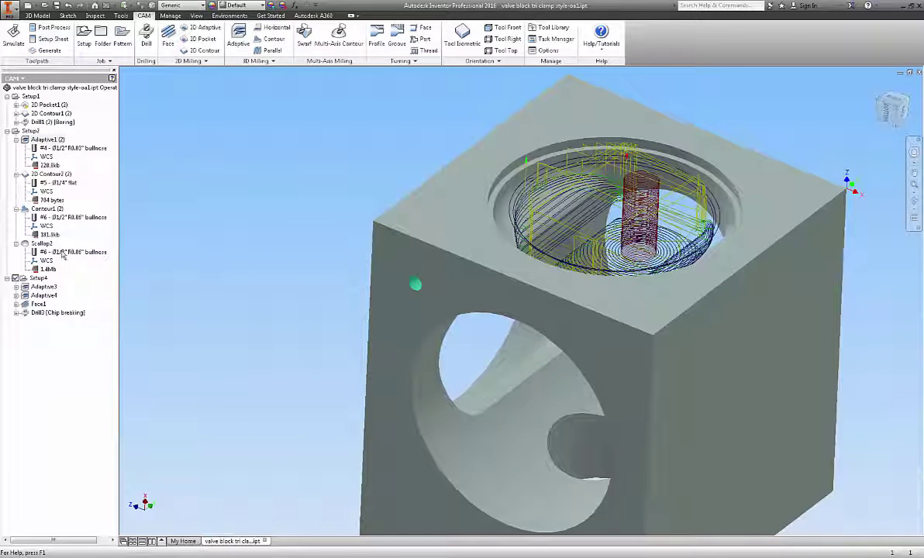
pyautogui.press('F6')
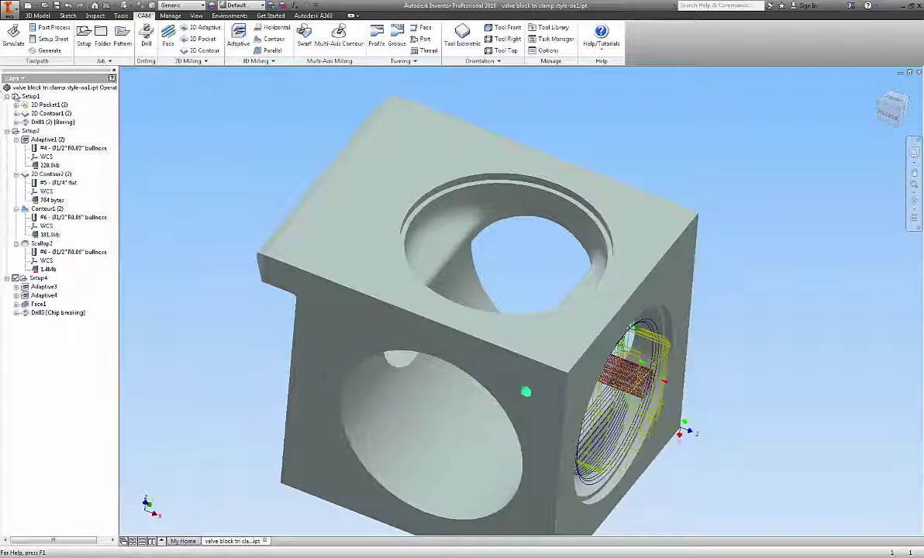
# Step: Create a new machining setup and change its program number from 1001 to 1234
pyautogui.rightClick(39, 88)
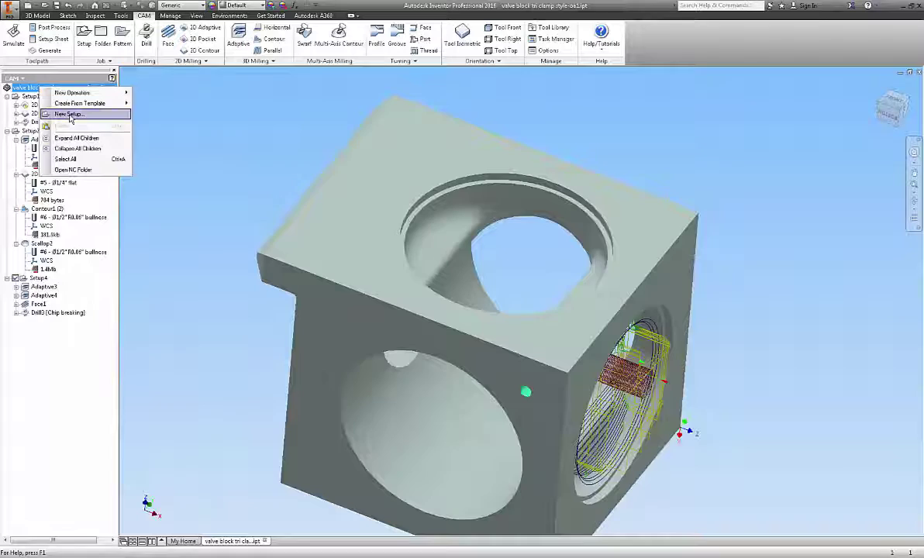
pyautogui.click(68, 114)
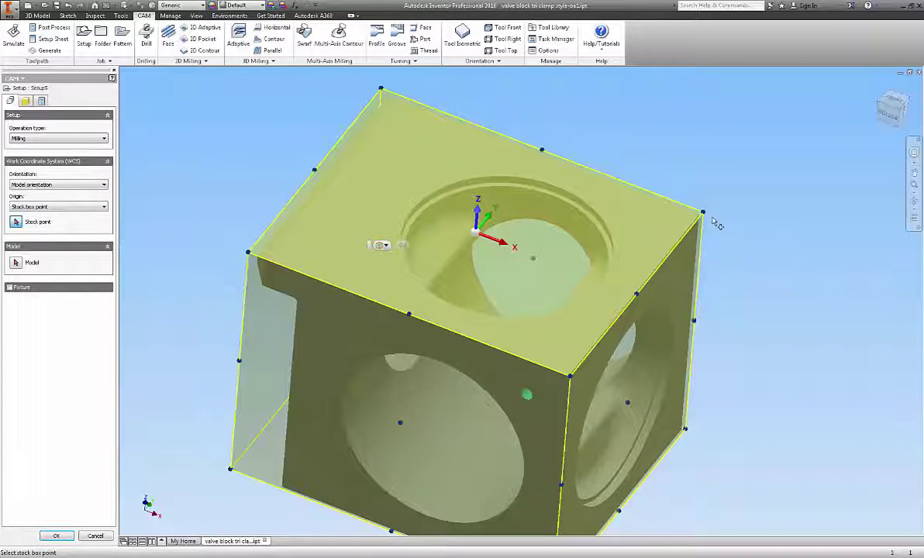
pyautogui.click(41, 101)
pyautogui.moveTo(30, 140); pyautogui.dragTo(3, 147)
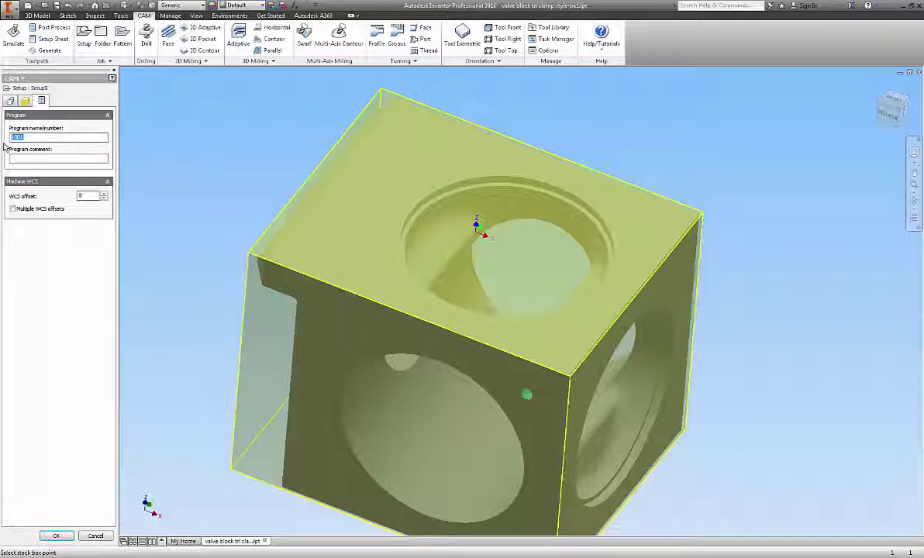
pyautogui.write('1234')
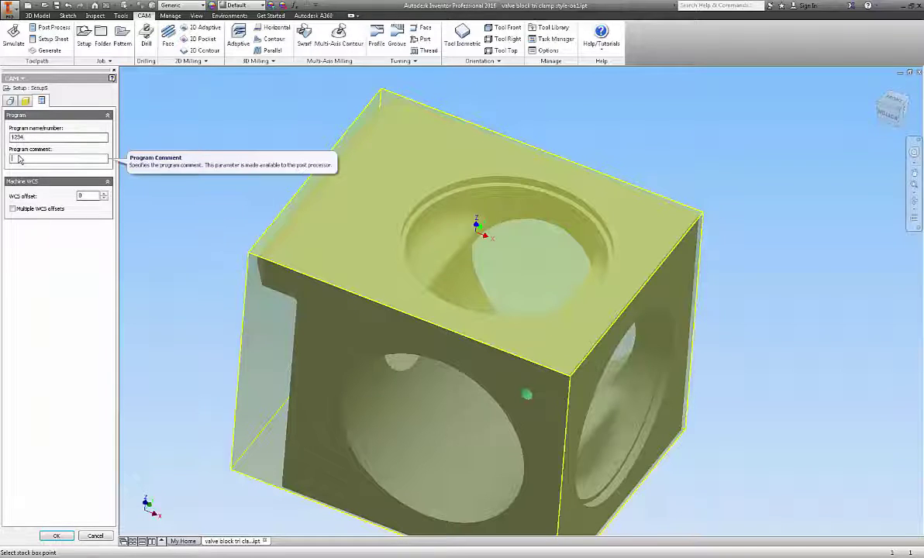
pyautogui.click(20, 159)
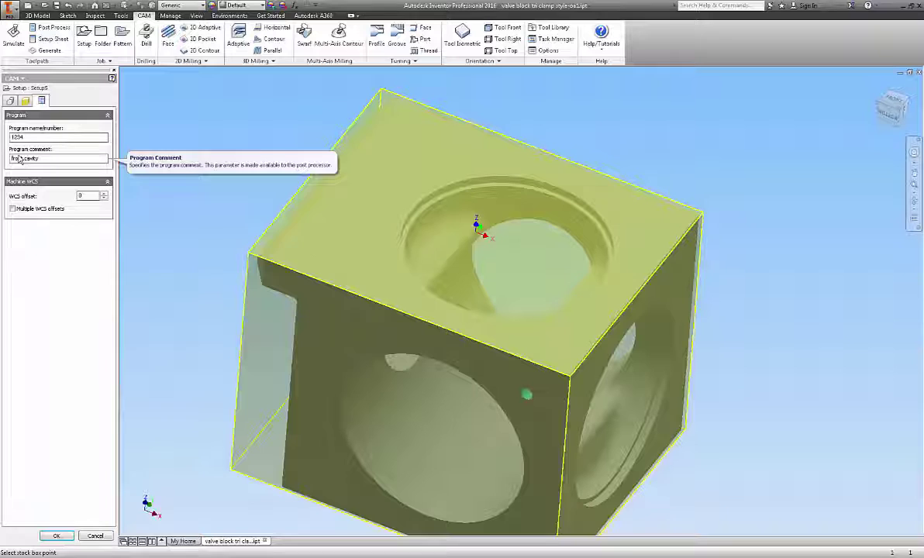
# Step: Set stock offset to No additional stock, put the origin at the stock's top corner, and confirm
pyautogui.click(28, 102)
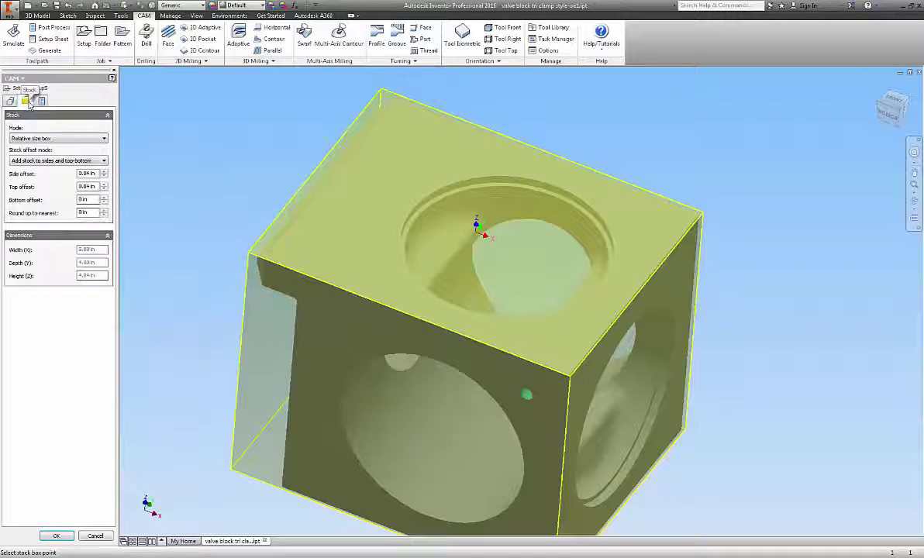
pyautogui.click(105, 161)
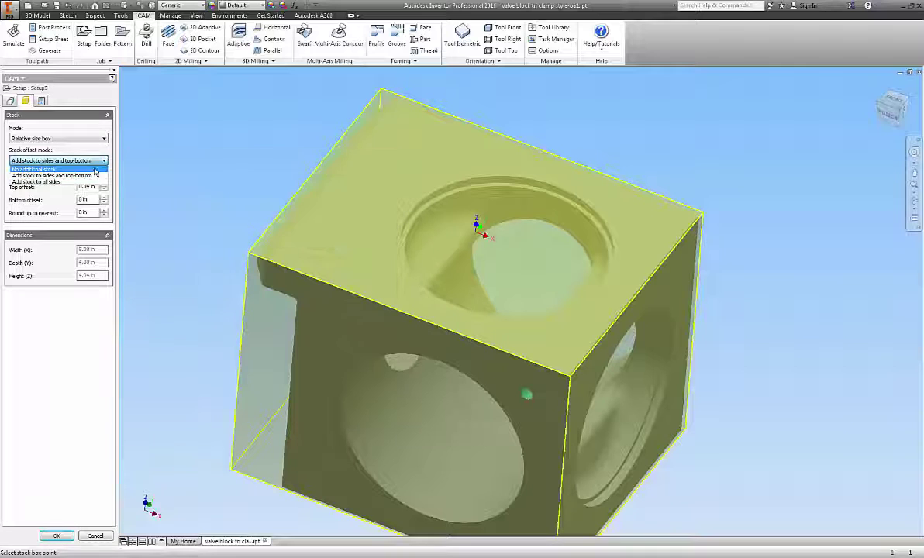
pyautogui.click(90, 168)
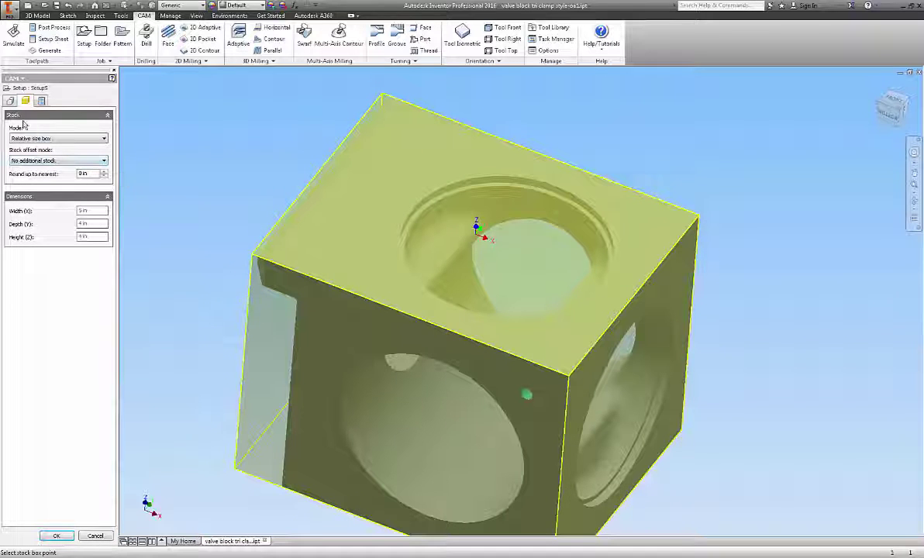
pyautogui.click(10, 101)
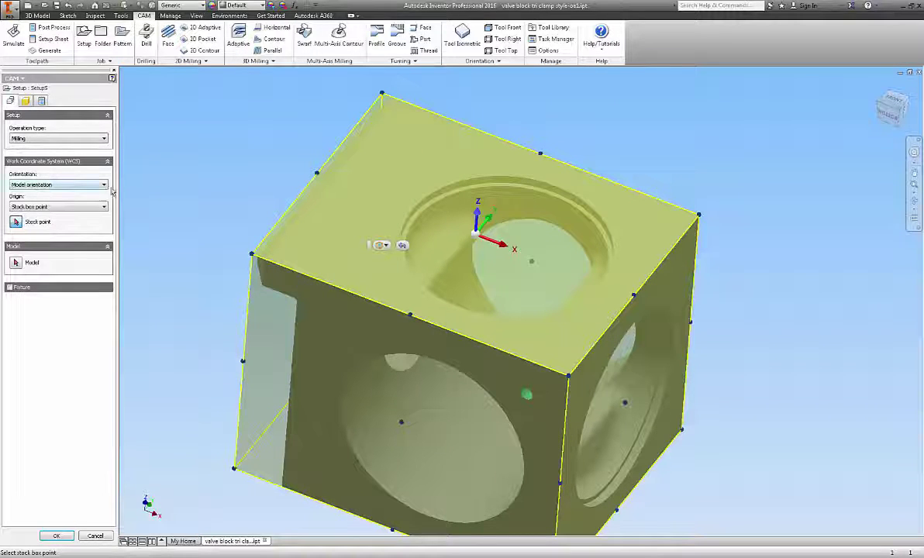
pyautogui.click(699, 216)
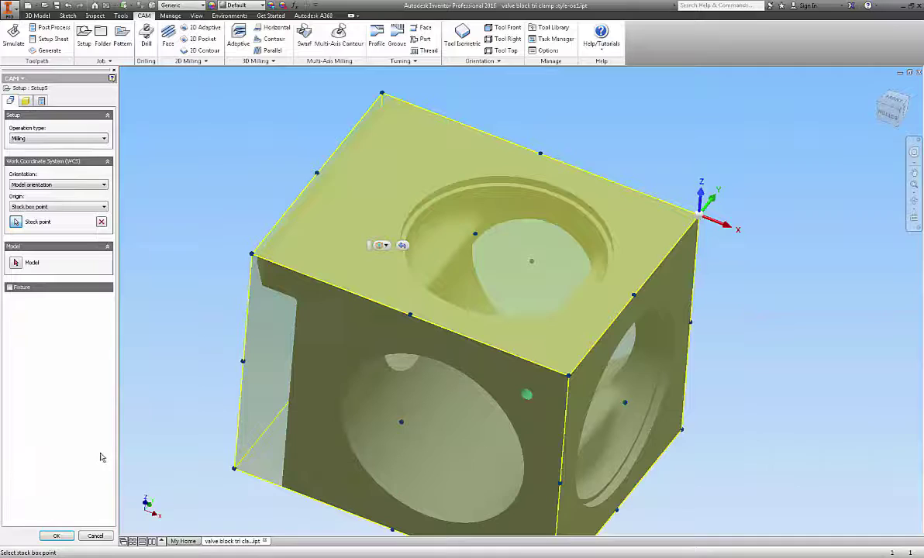
pyautogui.click(56, 536)
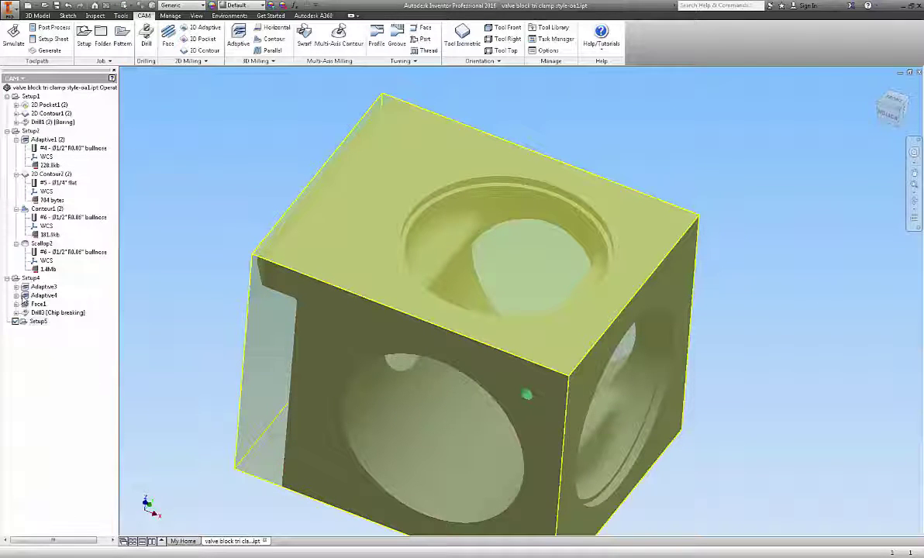
# Step: Add an Adaptive1 roughing operation to Setup5 from the valve block rough template
pyautogui.rightClick(35, 325)
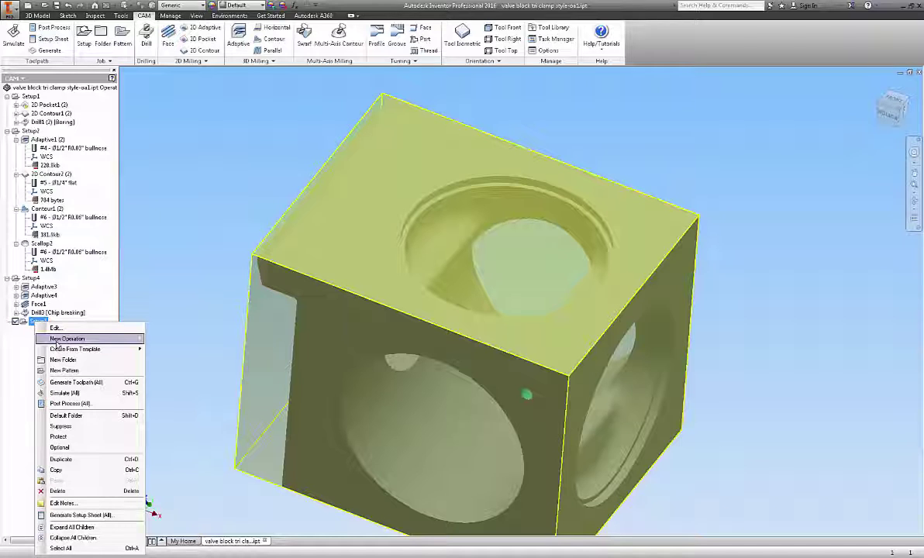
pyautogui.moveTo(64, 350)
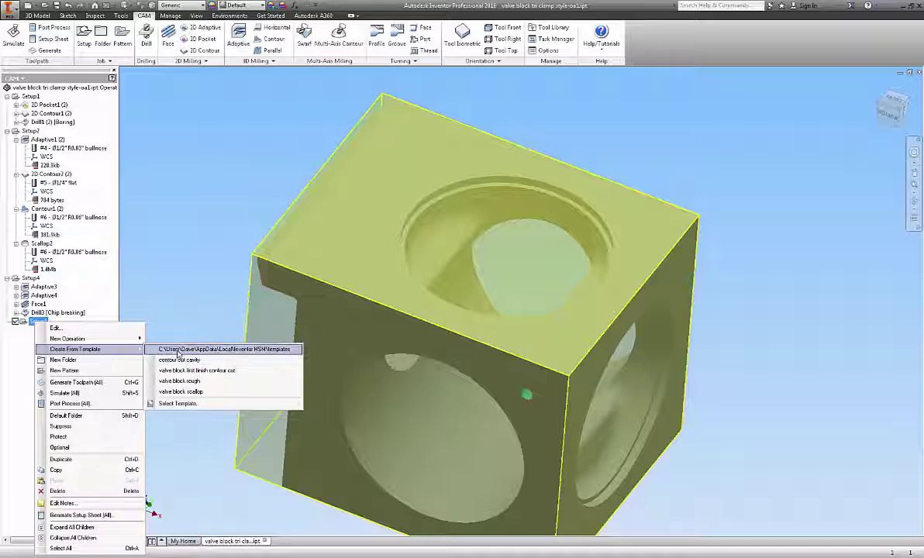
pyautogui.moveTo(95, 342)
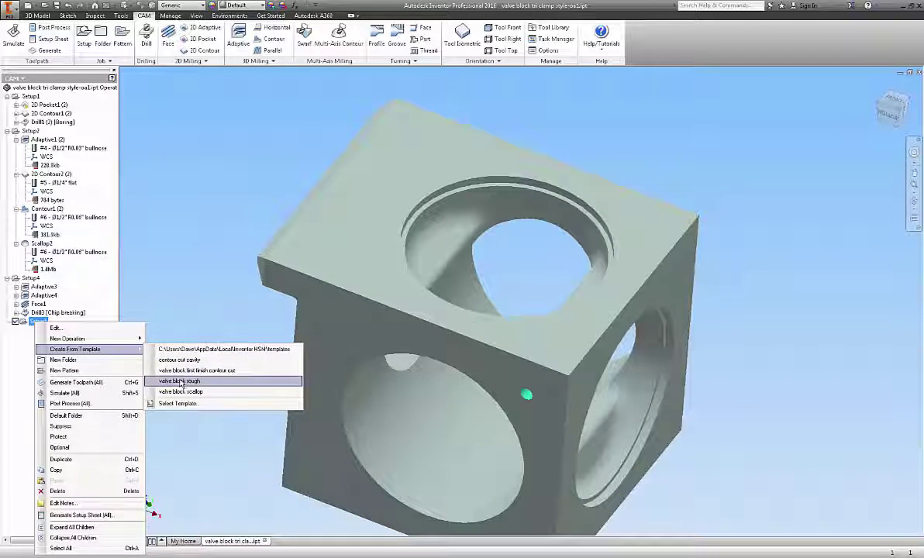
pyautogui.click(180, 382)
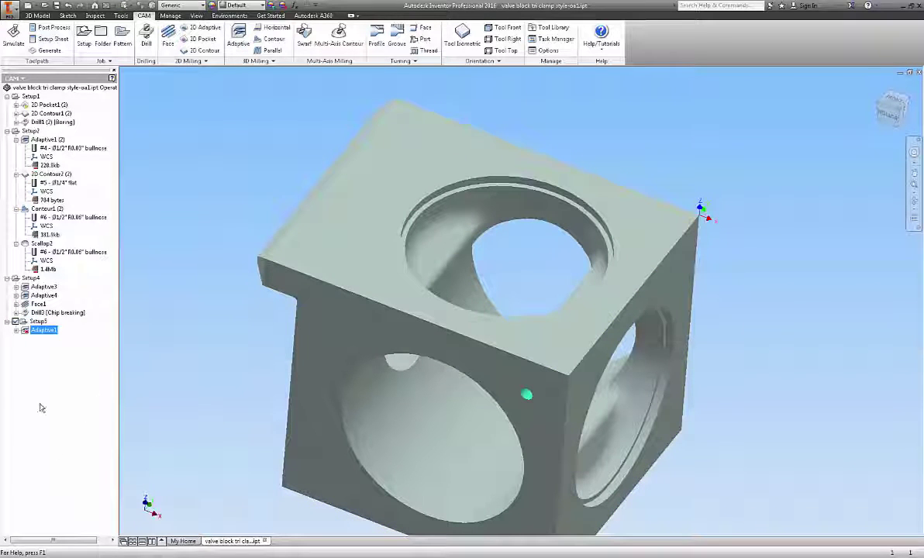
# Step: Edit Adaptive1 and pick the pocket's circular edge as its machining boundary
pyautogui.click(16, 331)
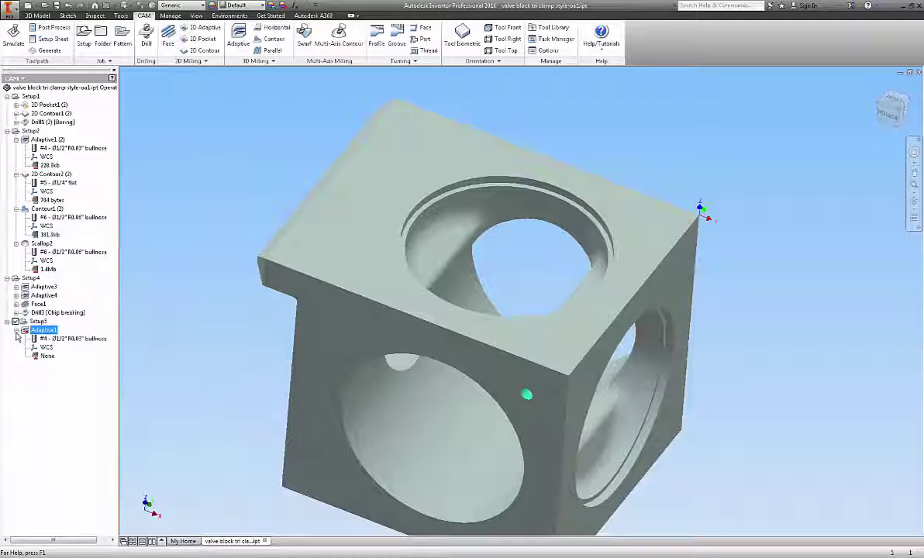
pyautogui.rightClick(43, 331)
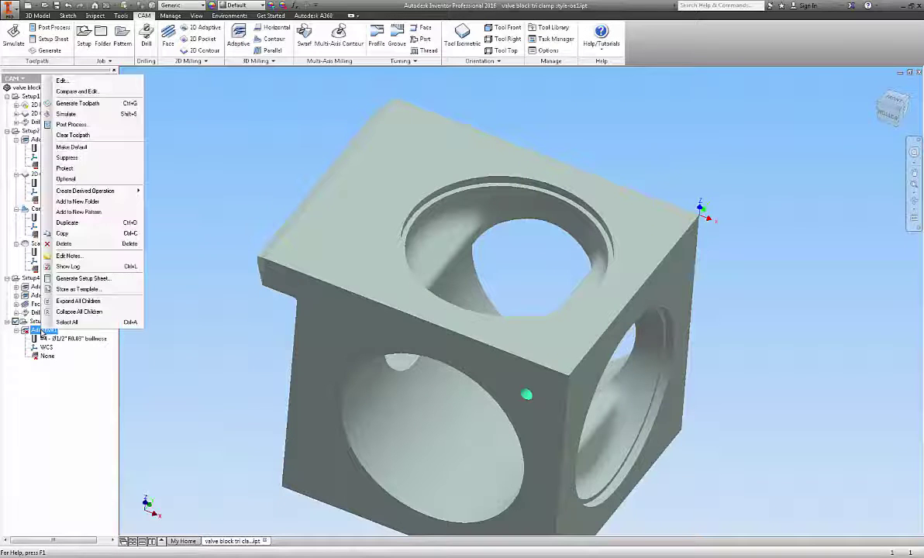
pyautogui.click(62, 80)
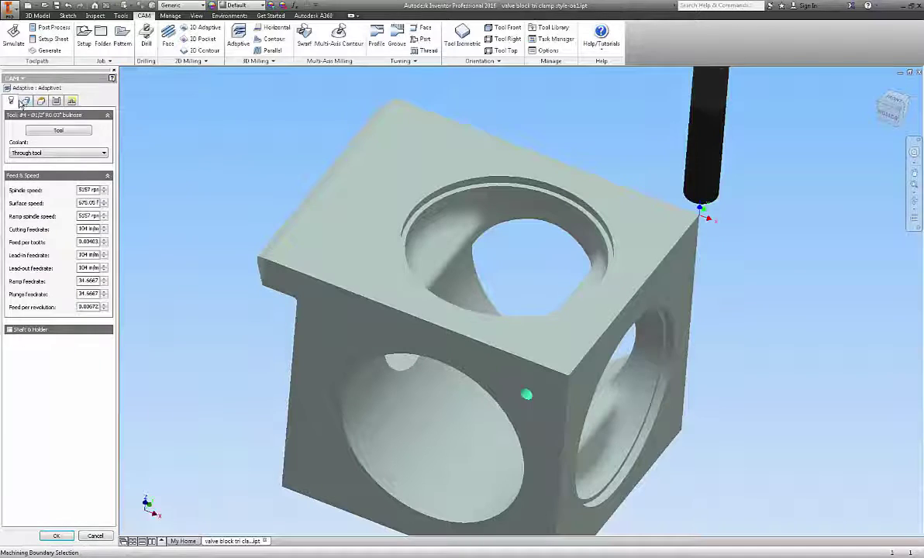
pyautogui.click(25, 100)
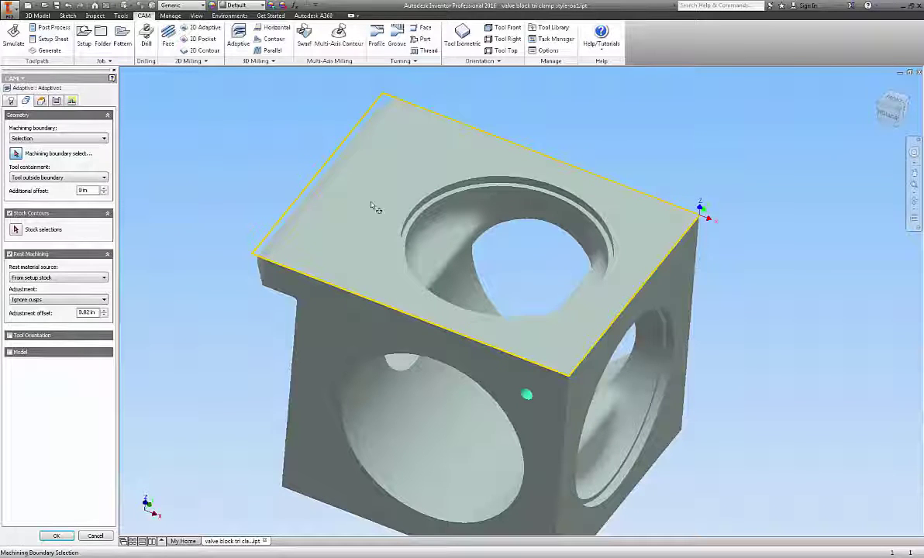
pyautogui.click(414, 212)
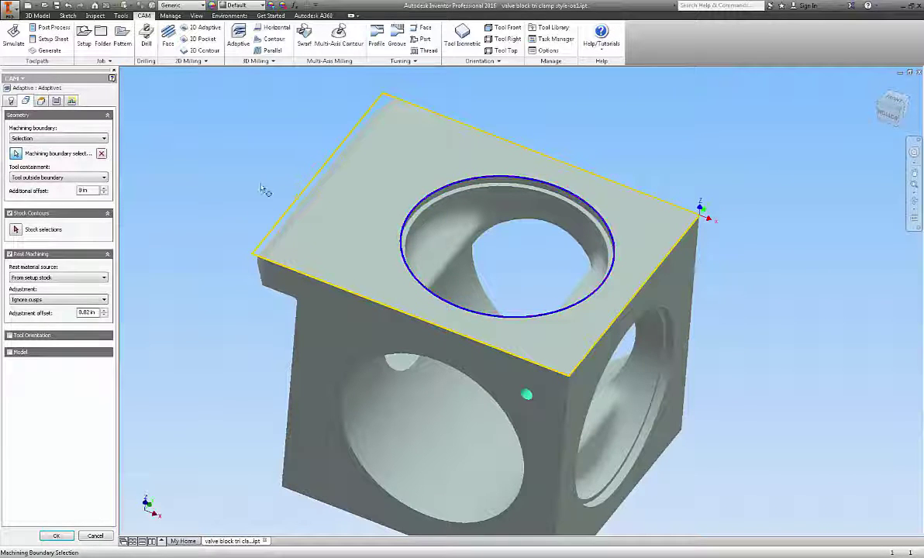
# Step: Base Adaptive1's bottom height on the side bore face with a -0.1 in offset and confirm
pyautogui.click(41, 100)
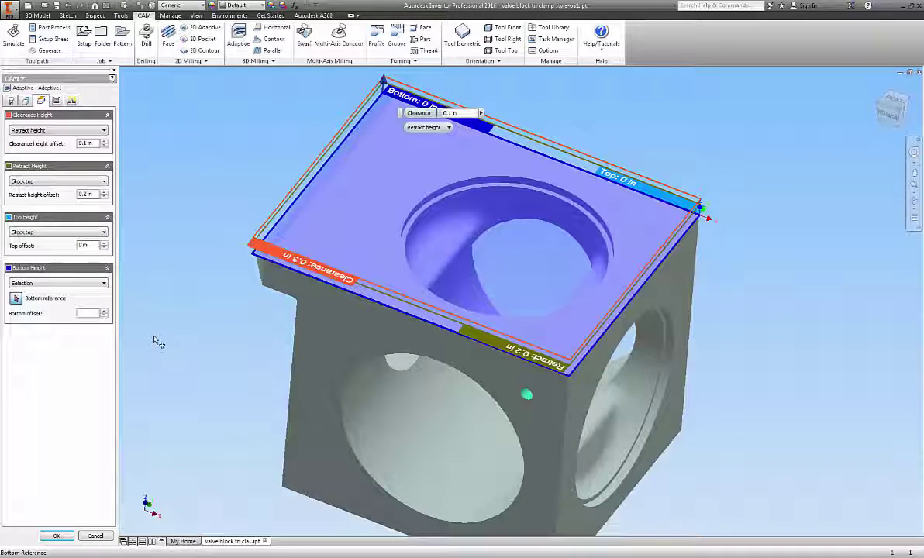
pyautogui.keyDown('shift'); pyautogui.moveTo(172, 363); pyautogui.dragTo(177, 376, button='middle'); pyautogui.keyUp('shift')
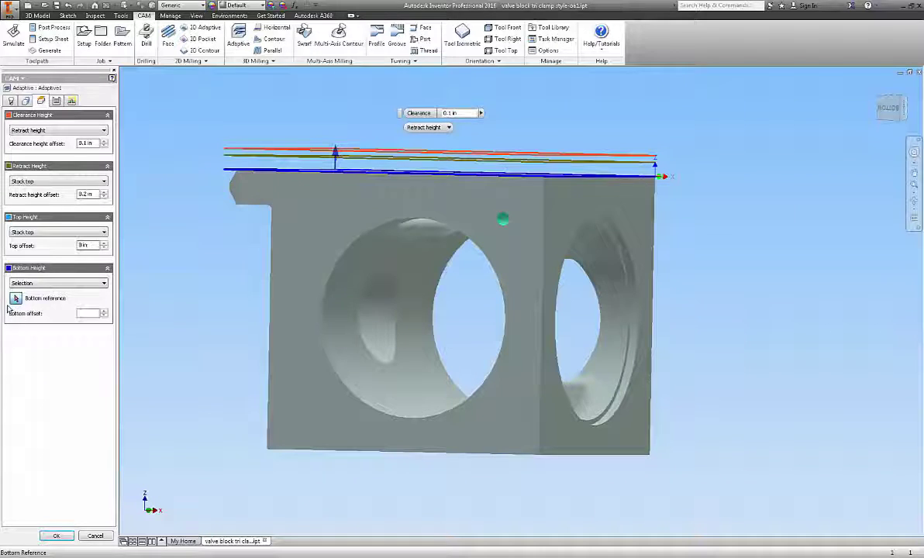
pyautogui.click(16, 299)
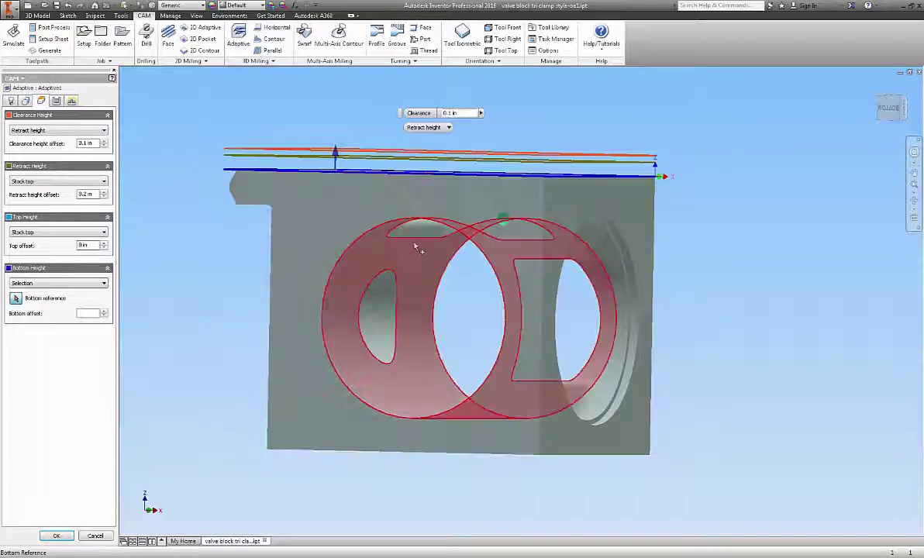
pyautogui.click(418, 245)
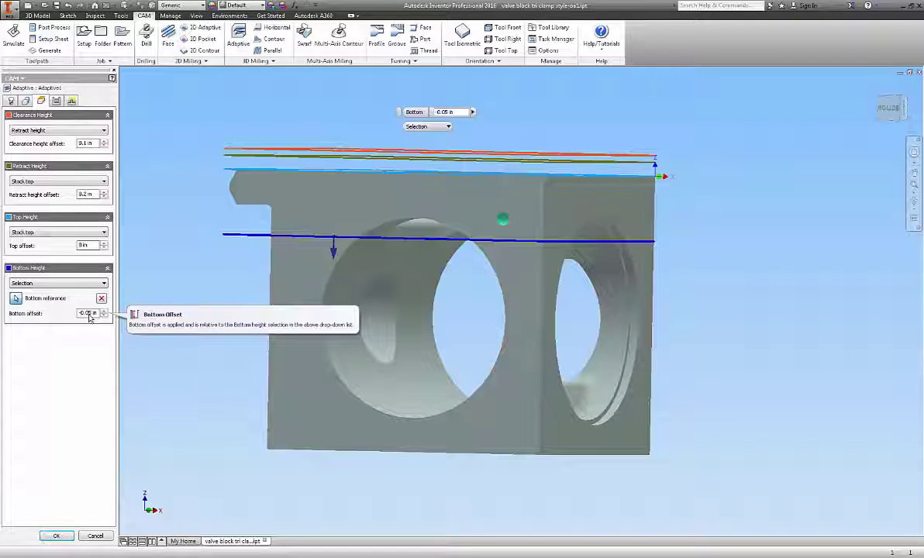
pyautogui.click(90, 318)
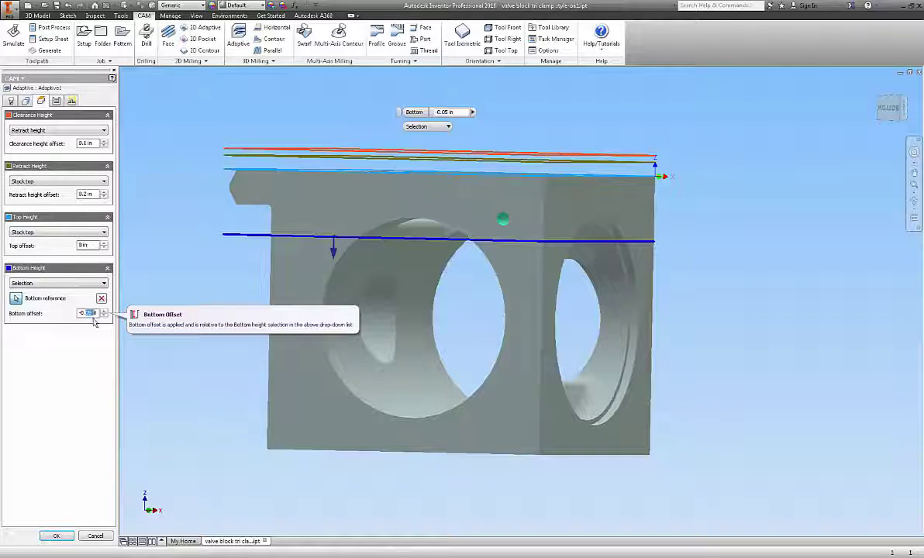
pyautogui.write('-0.1')
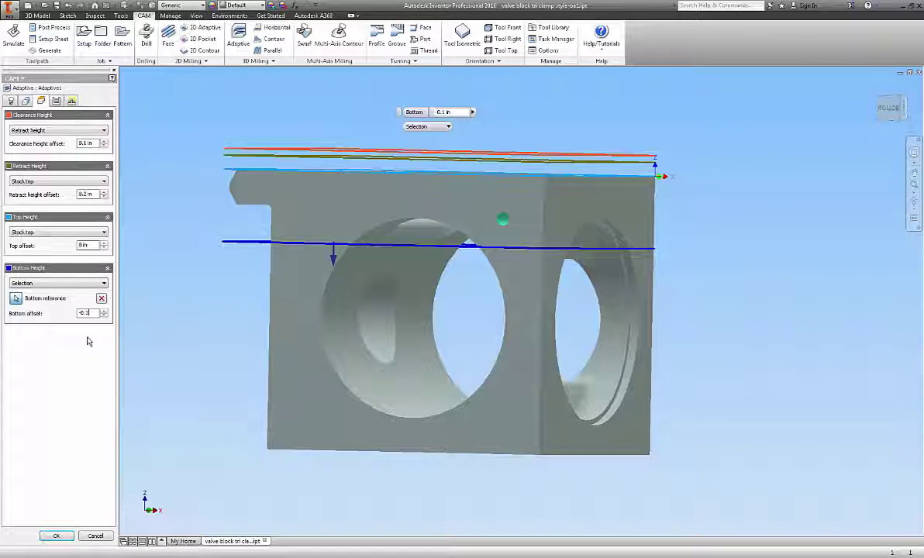
pyautogui.click(52, 537)
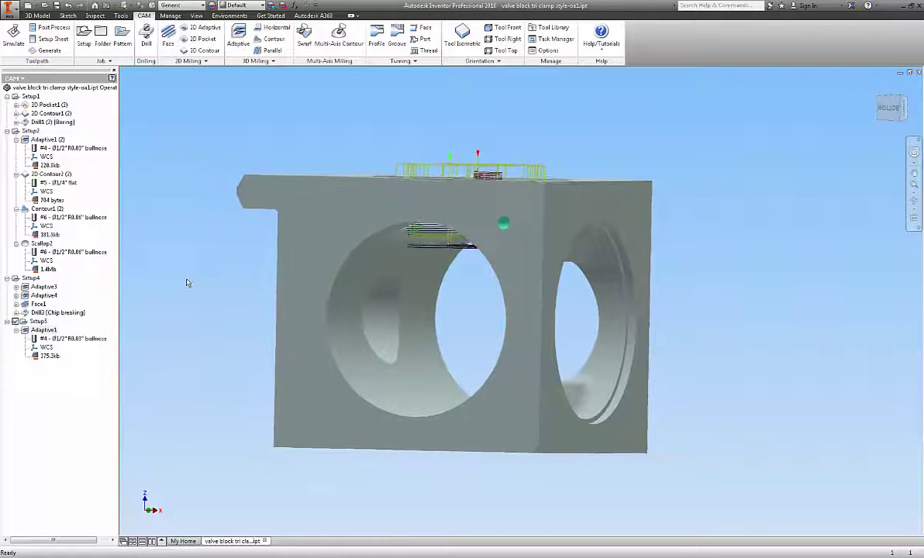
# Step: Once Adaptive1 is calculated, add a 2D Contour2 operation to Setup5 from the contour cut cavity template
pyautogui.rightClick(41, 321)
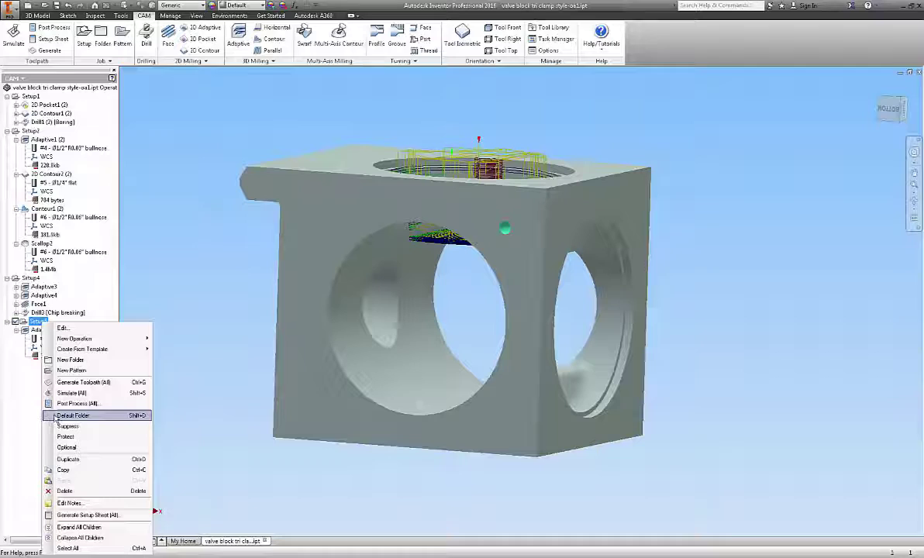
pyautogui.moveTo(93, 349)
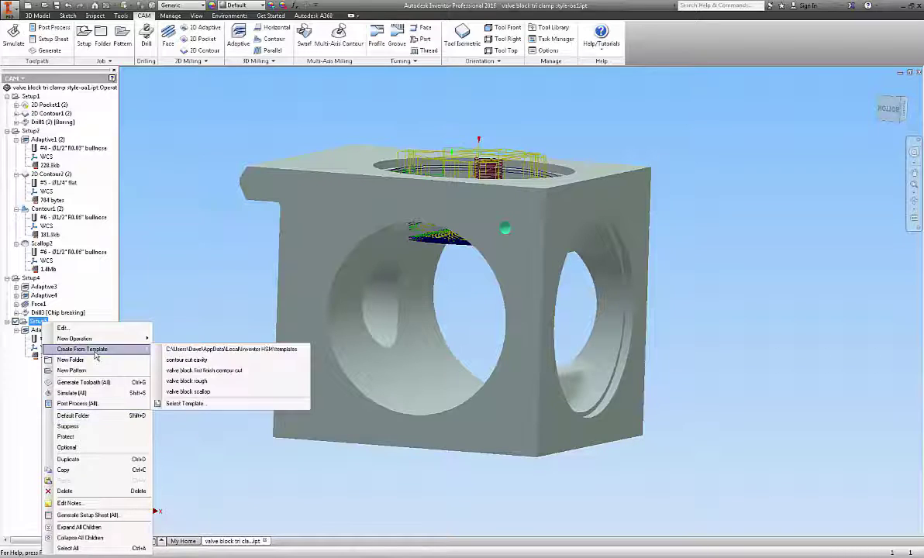
pyautogui.click(176, 362)
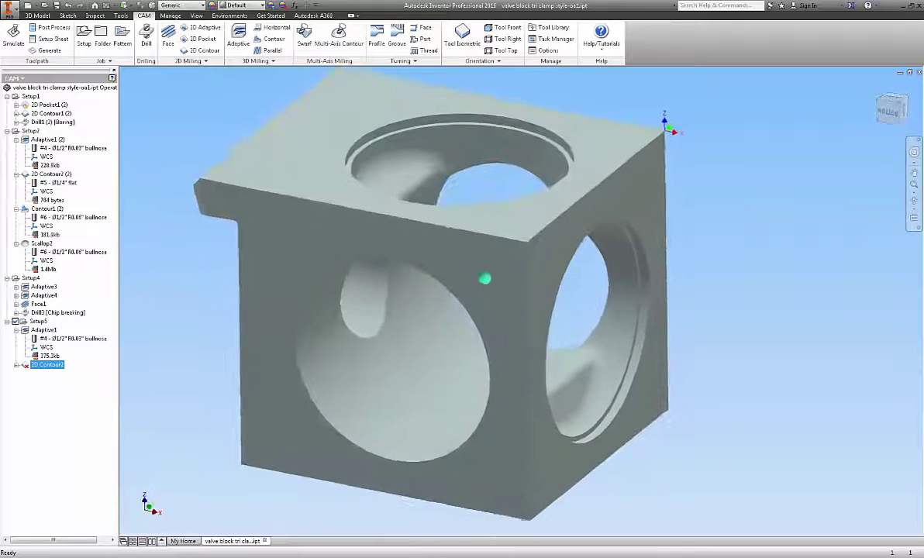
# Step: Set 2D Contour2's contour to the top bore's rim and save the operation
pyautogui.rightClick(34, 367)
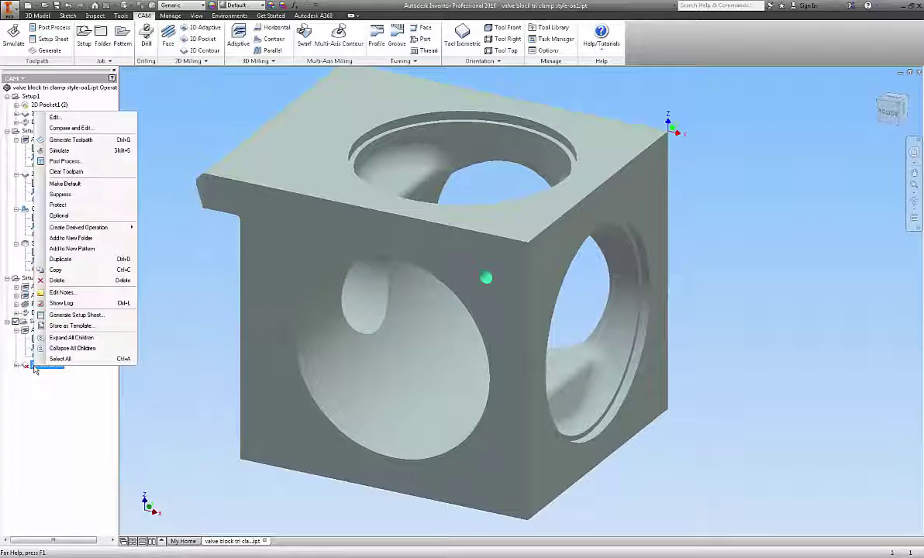
pyautogui.click(55, 118)
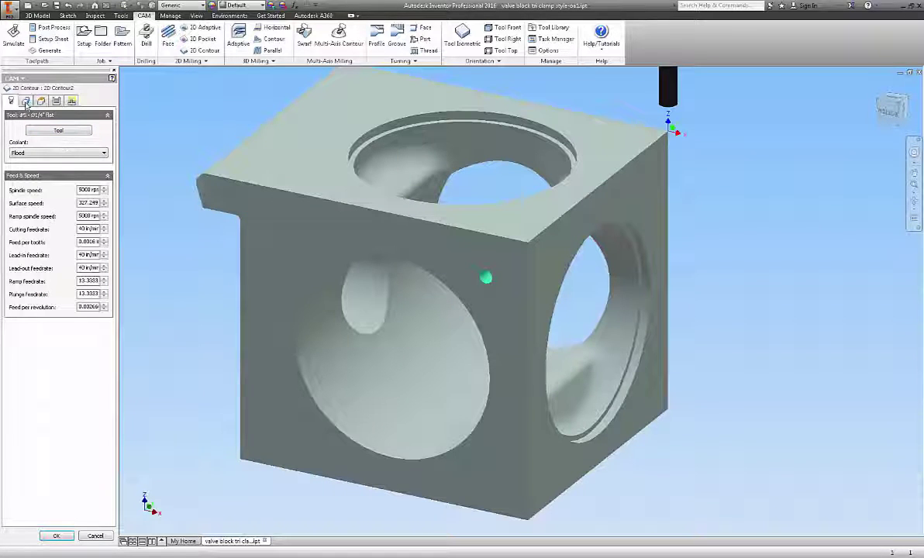
pyautogui.click(26, 102)
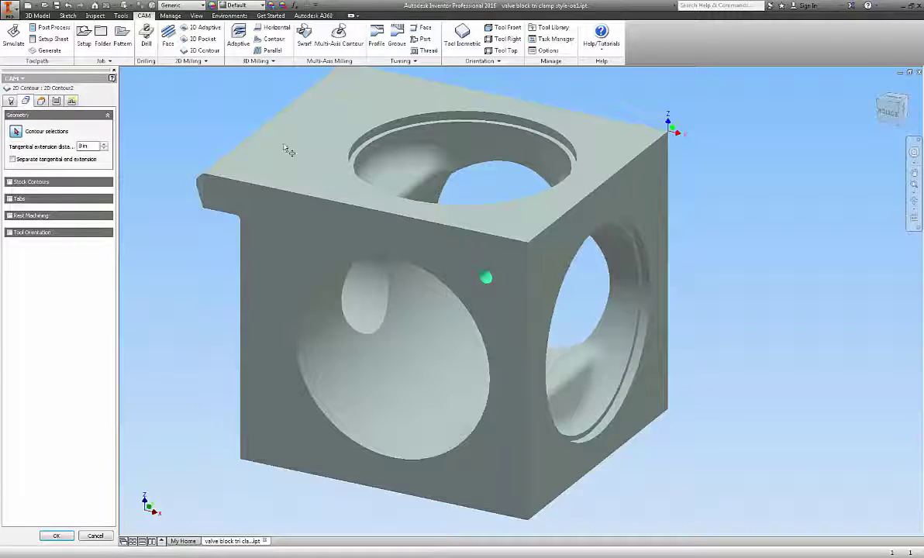
pyautogui.click(362, 146)
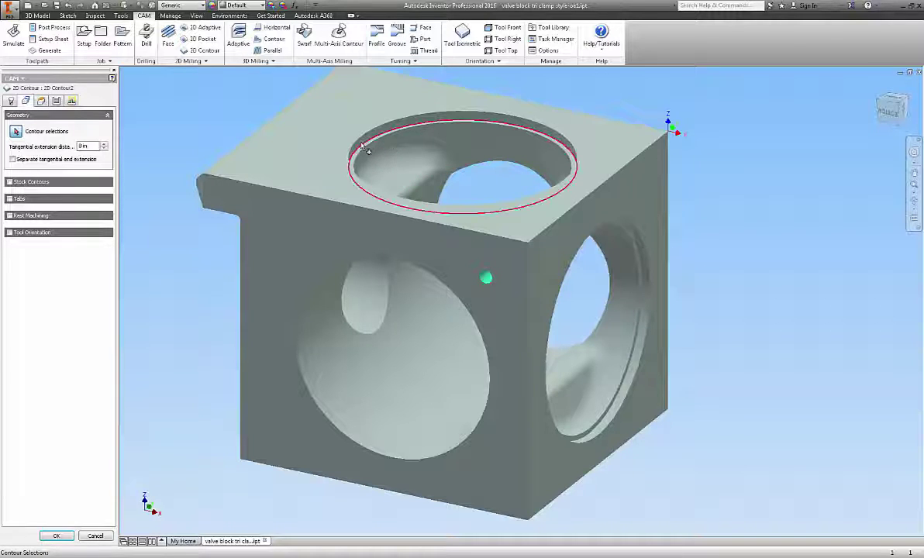
pyautogui.click(362, 146)
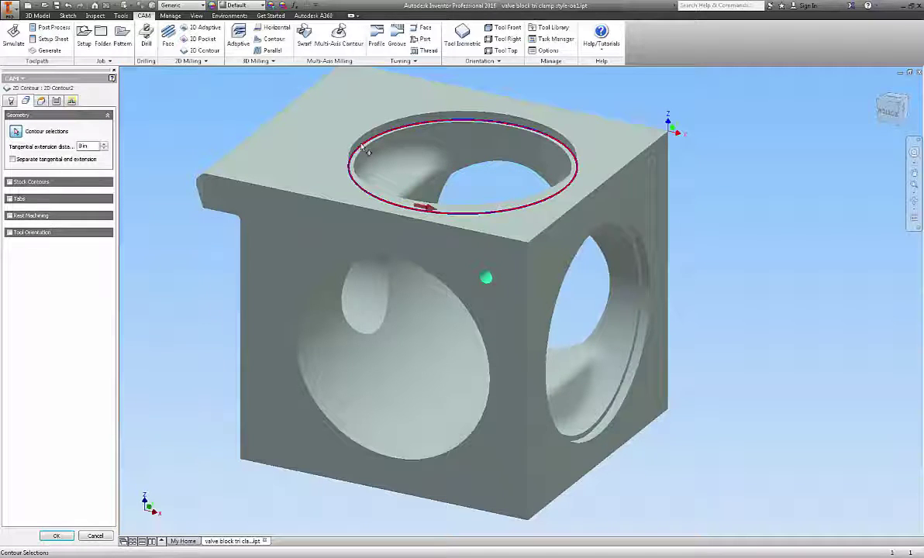
pyautogui.click(56, 536)
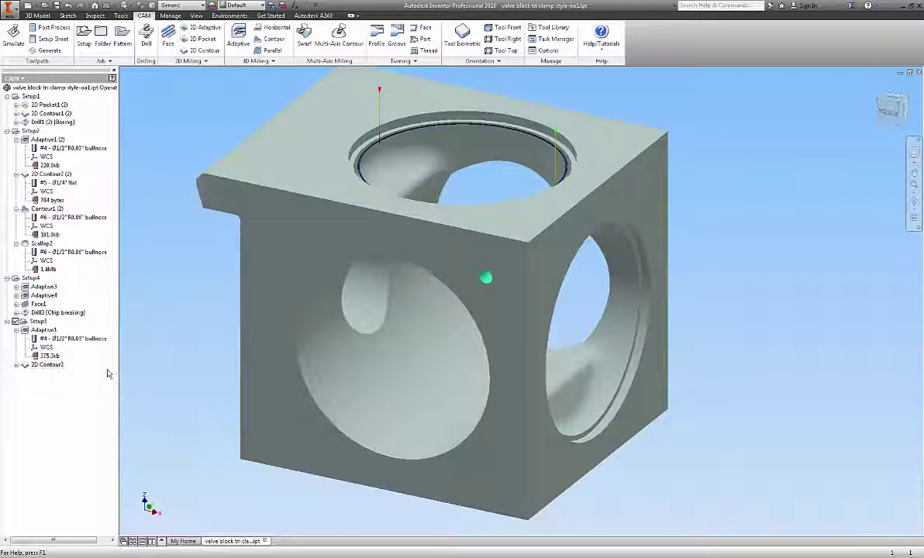
# Step: Add another contour operation to Setup5 from the contour cut cavity template
pyautogui.rightClick(37, 323)
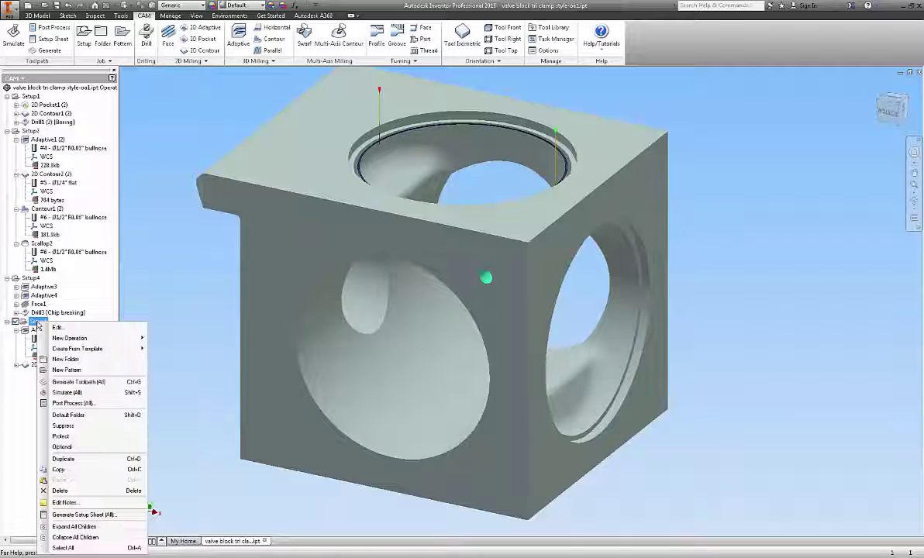
pyautogui.moveTo(62, 349)
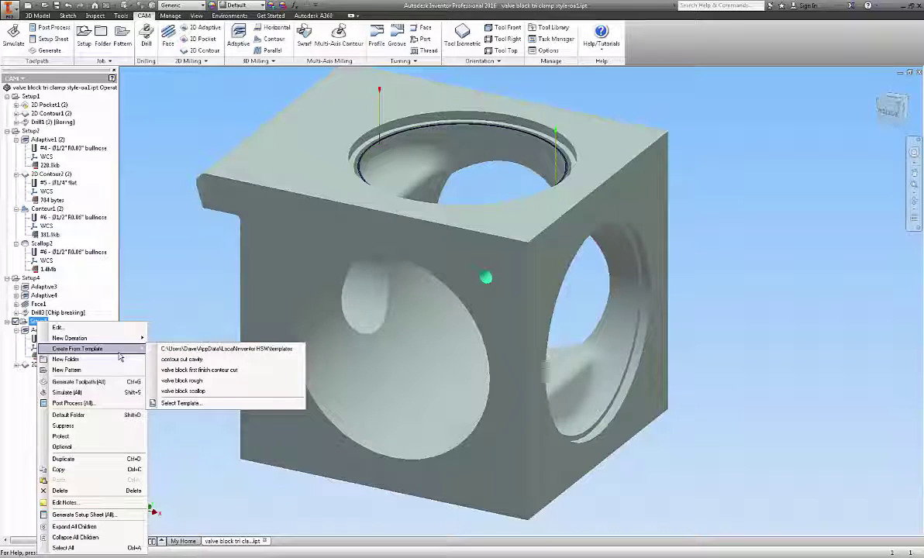
pyautogui.click(180, 359)
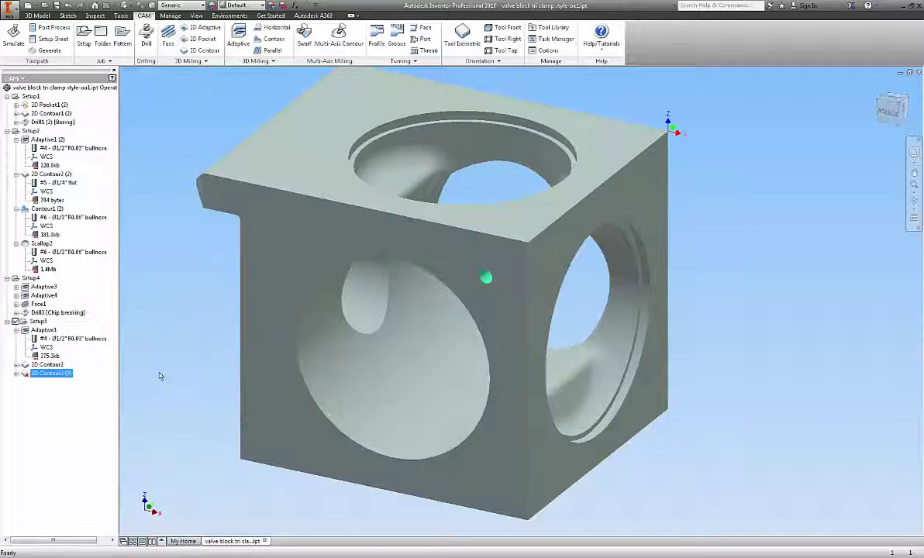
# Step: Edit 2D Contour2 (3) to follow the top bore's rim, check its heights, and save
pyautogui.rightClick(46, 372)
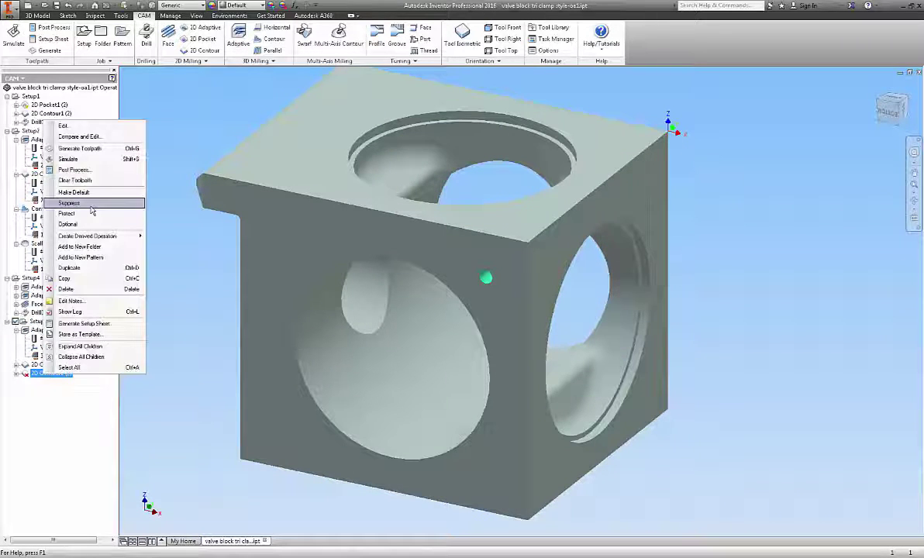
pyautogui.click(64, 126)
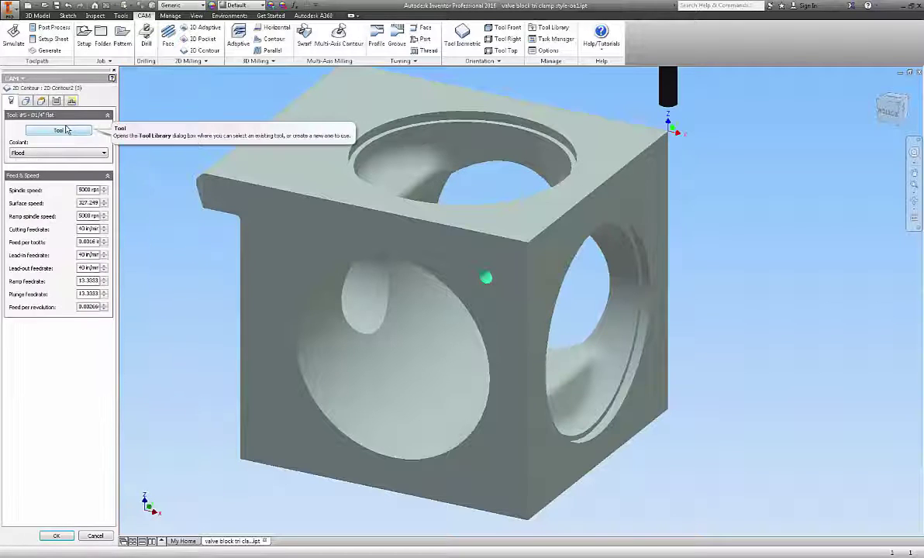
pyautogui.click(26, 100)
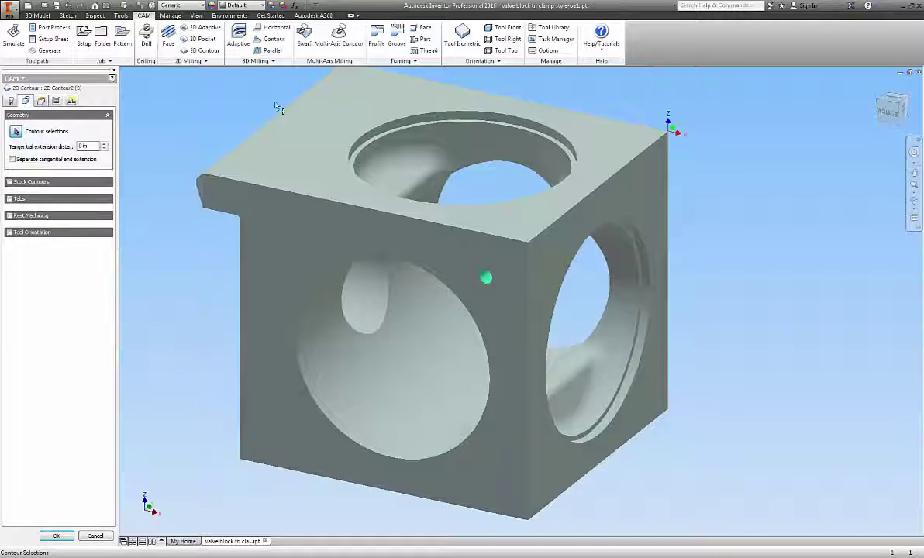
pyautogui.click(383, 139)
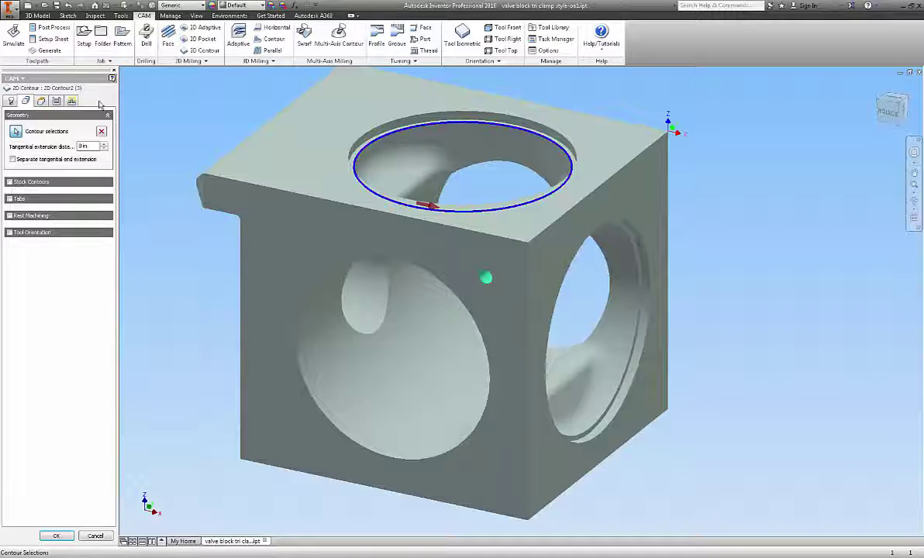
pyautogui.click(41, 100)
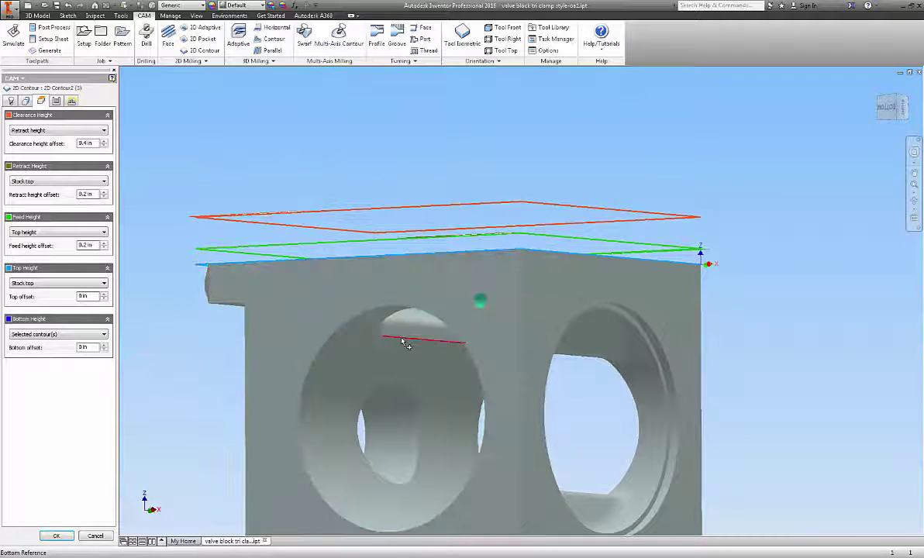
pyautogui.click(54, 536)
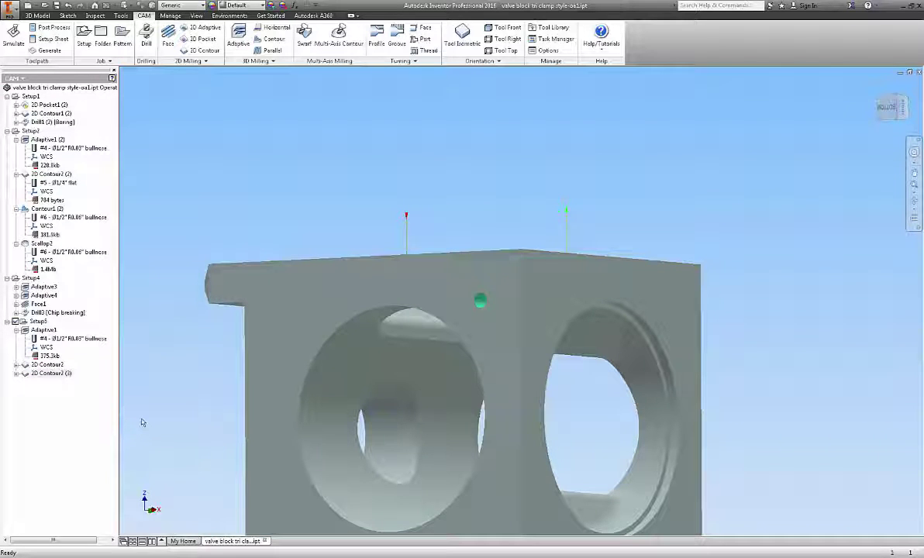
# Step: Delete the duplicate 2D Contour2 (3) operation from Setup5 and confirm the deletion
pyautogui.press('F6')
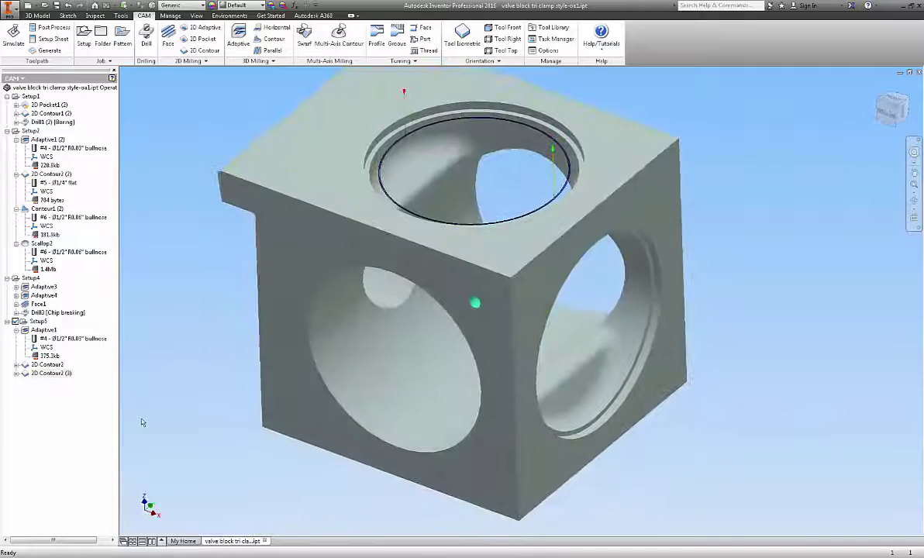
pyautogui.press('F5')
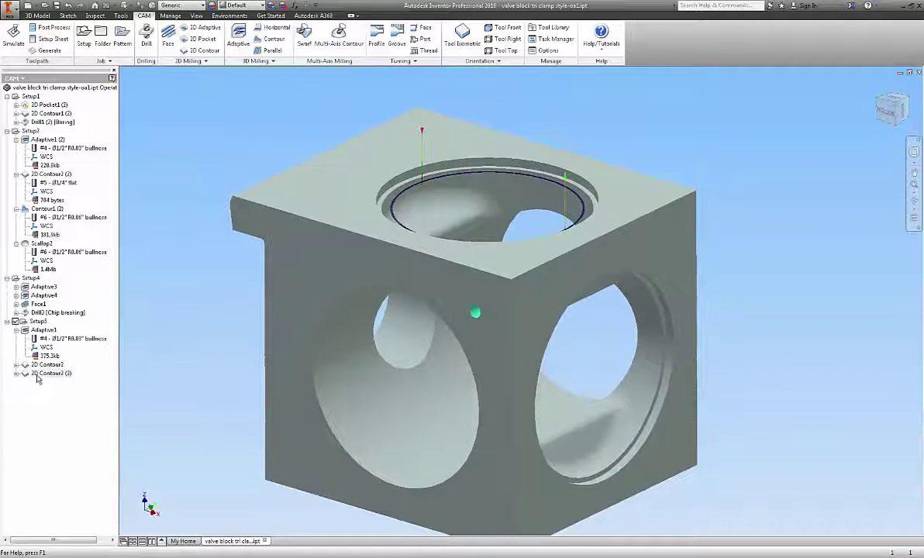
pyautogui.rightClick(37, 375)
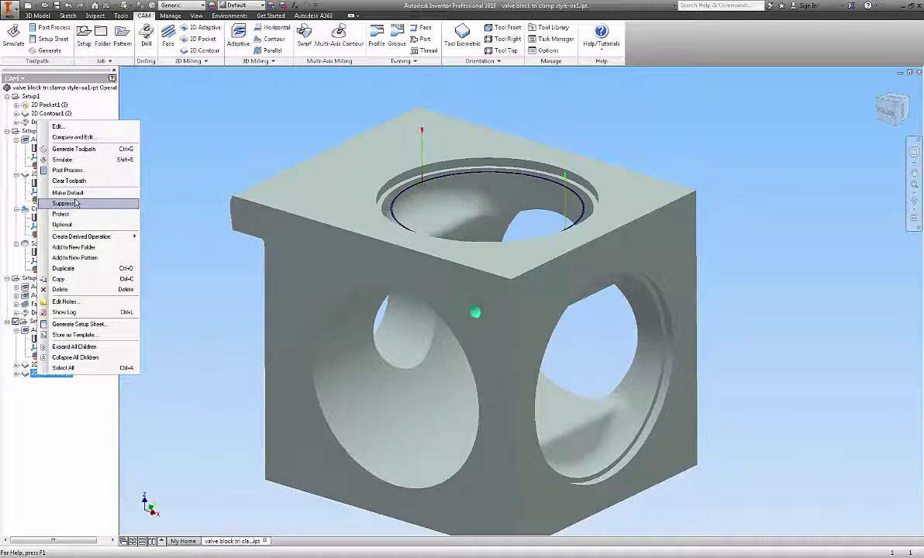
pyautogui.click(60, 290)
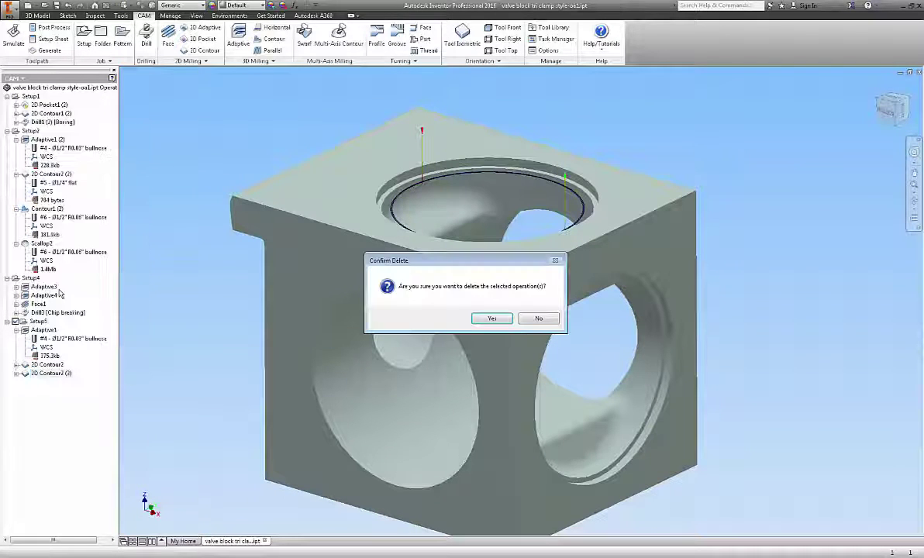
pyautogui.click(490, 318)
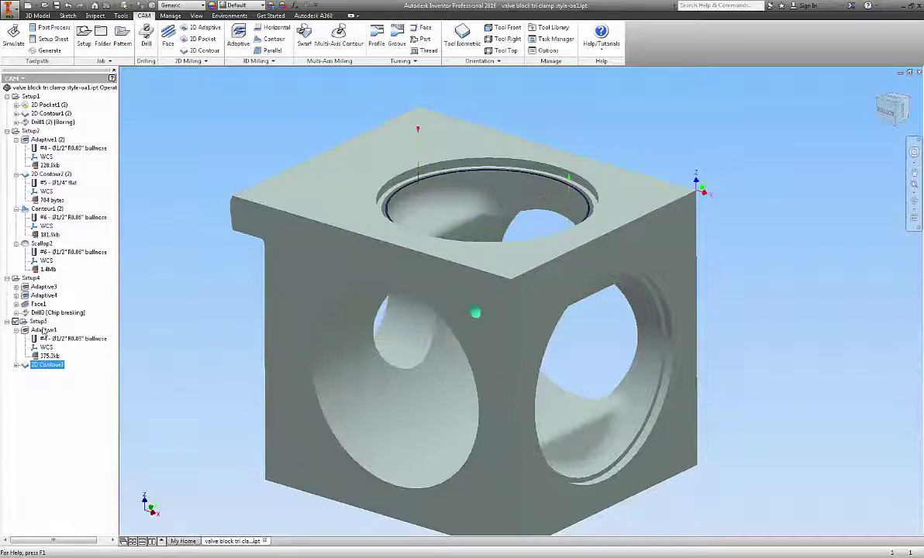
# Step: Add Contour1 to Setup5 from the valve block fast finish contour template
pyautogui.rightClick(39, 321)
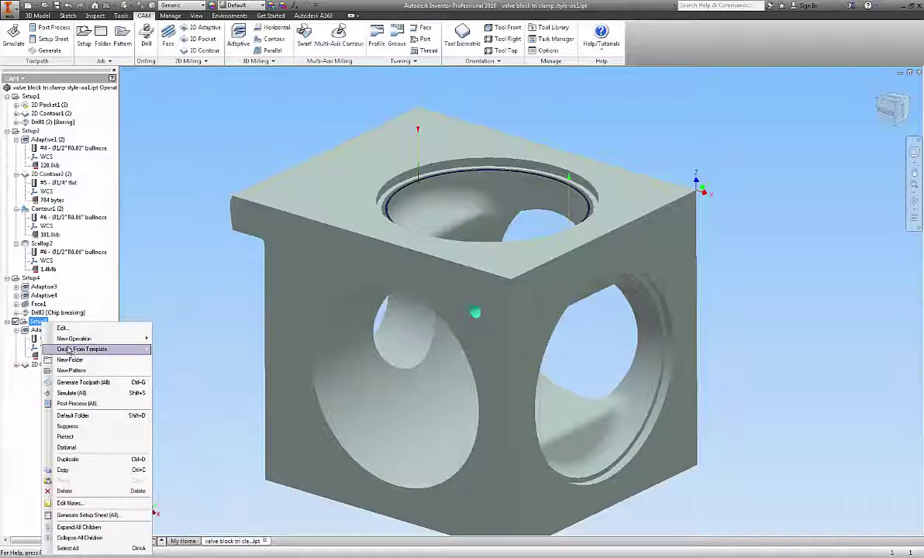
pyautogui.moveTo(72, 352)
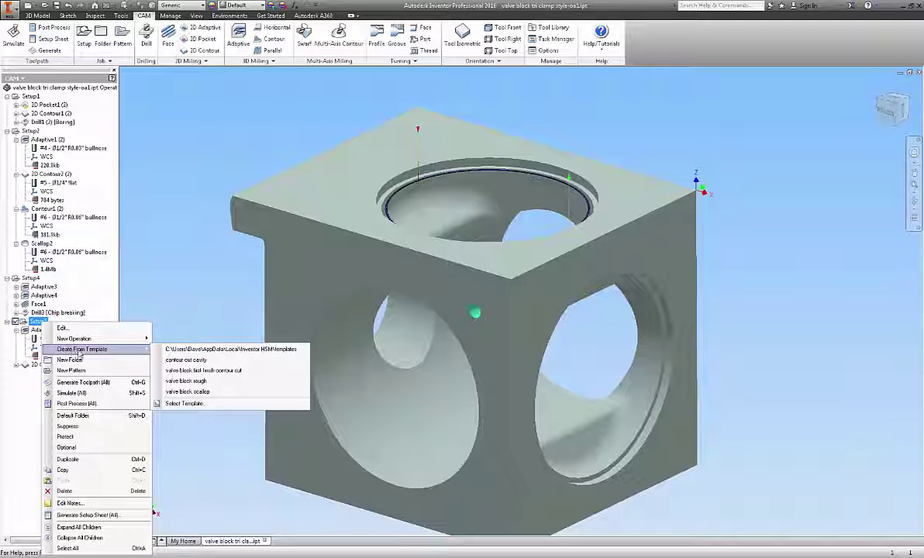
pyautogui.click(203, 370)
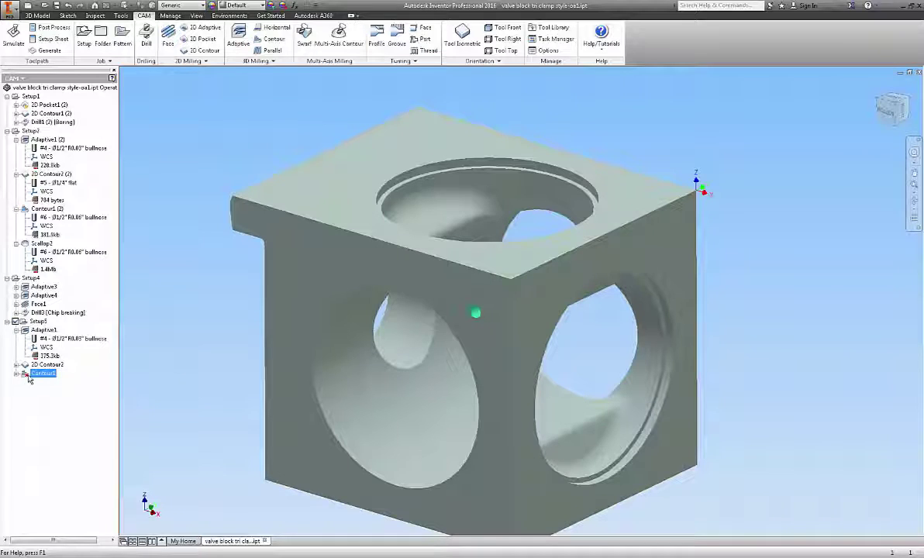
# Step: Set Contour1's machining boundary to the top bore rim and its bottom height from the bore surface
pyautogui.rightClick(35, 373)
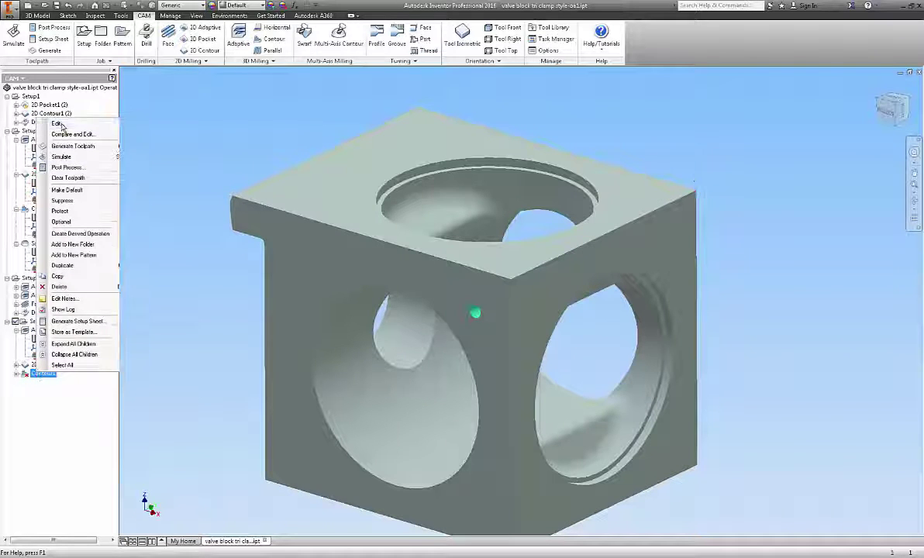
pyautogui.click(59, 125)
pyautogui.click(25, 101)
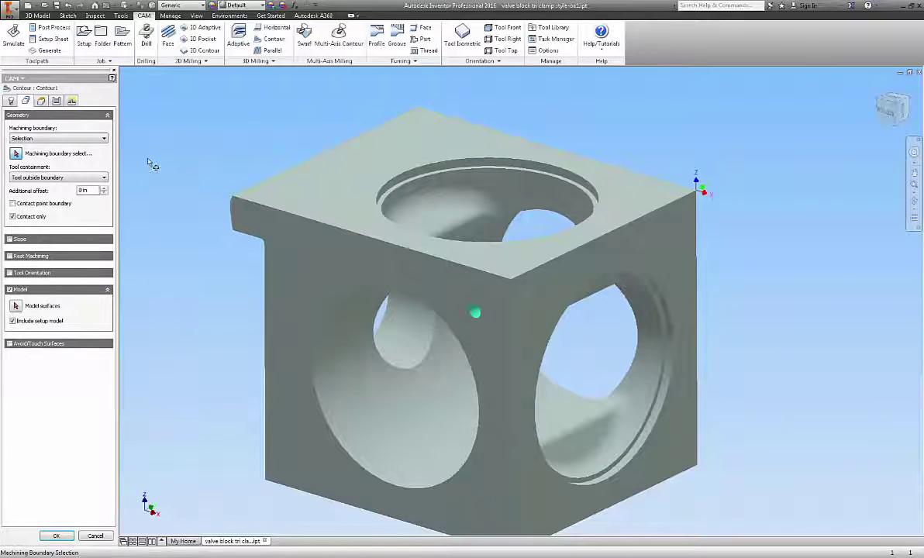
pyautogui.click(403, 182)
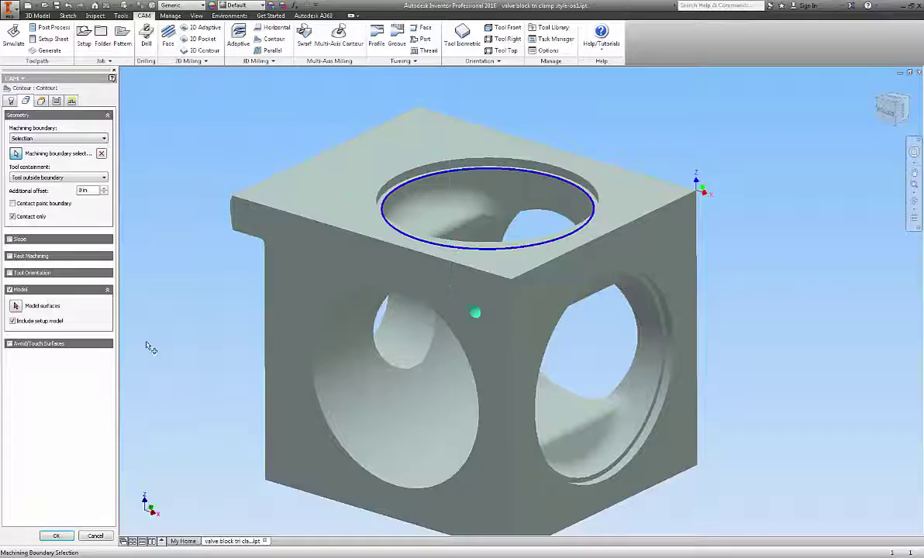
pyautogui.click(40, 101)
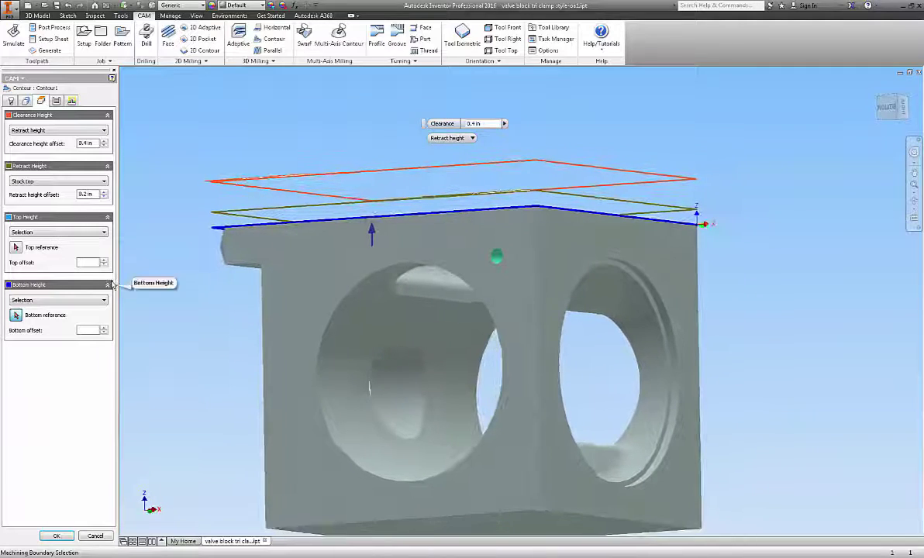
pyautogui.click(405, 318)
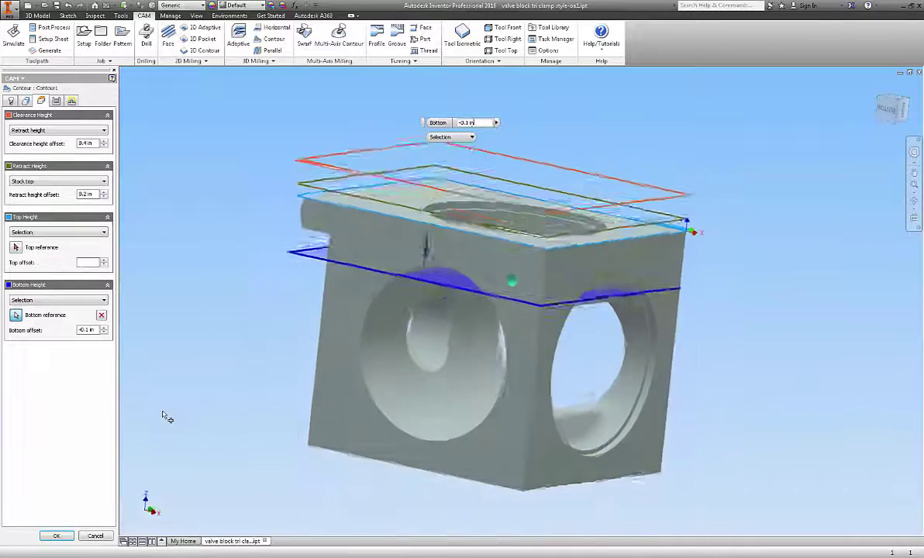
# Step: Fix the invalid top height reference by picking the bore, then save Contour1
pyautogui.click(56, 536)
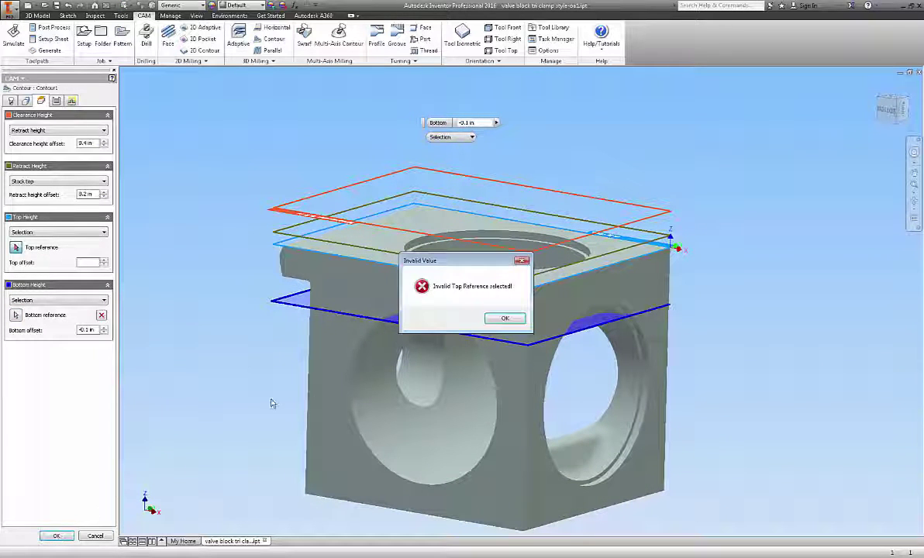
pyautogui.click(504, 319)
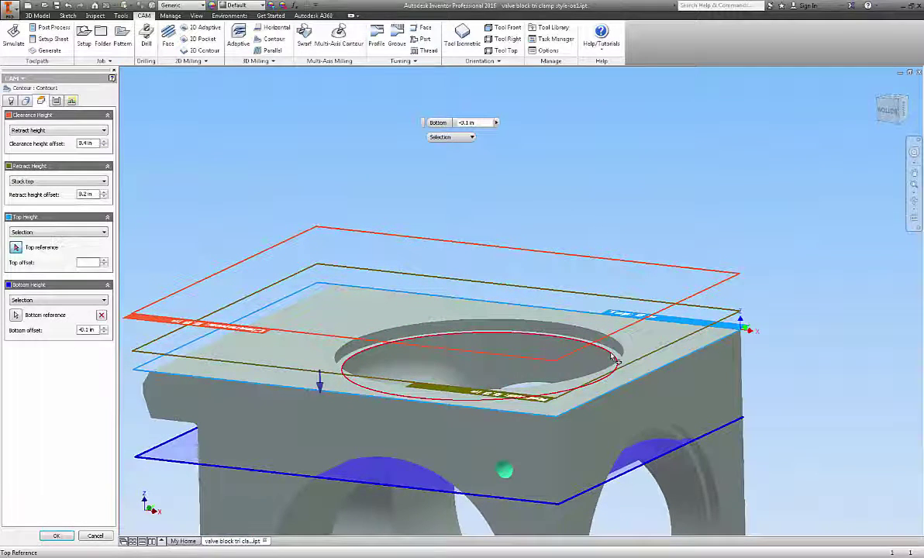
pyautogui.click(613, 358)
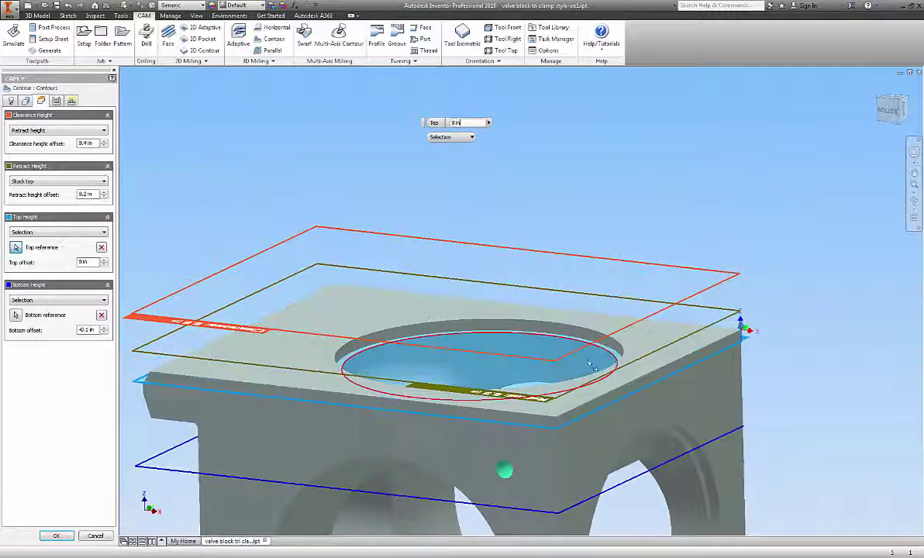
pyautogui.click(59, 537)
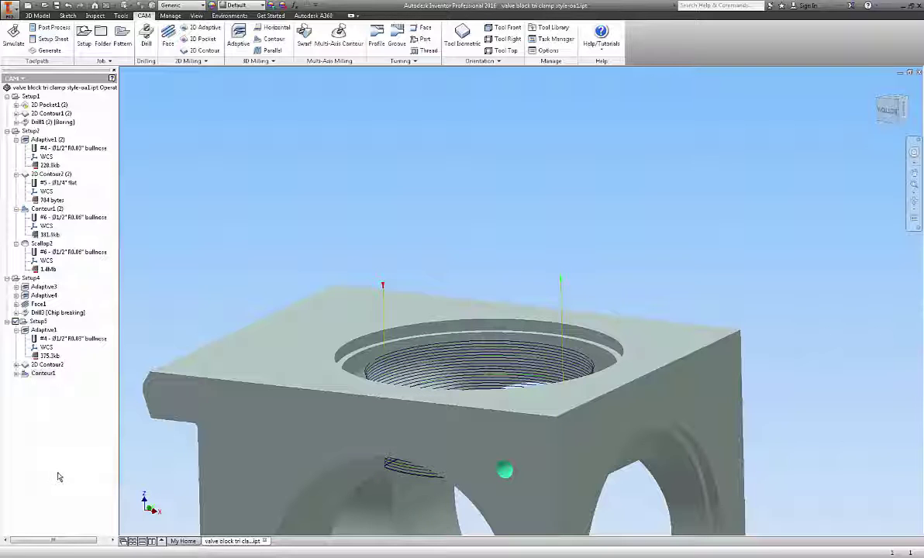
# Step: From the home view, create Scallop2 in Setup5 using the valve block scallop template
pyautogui.press('F6')
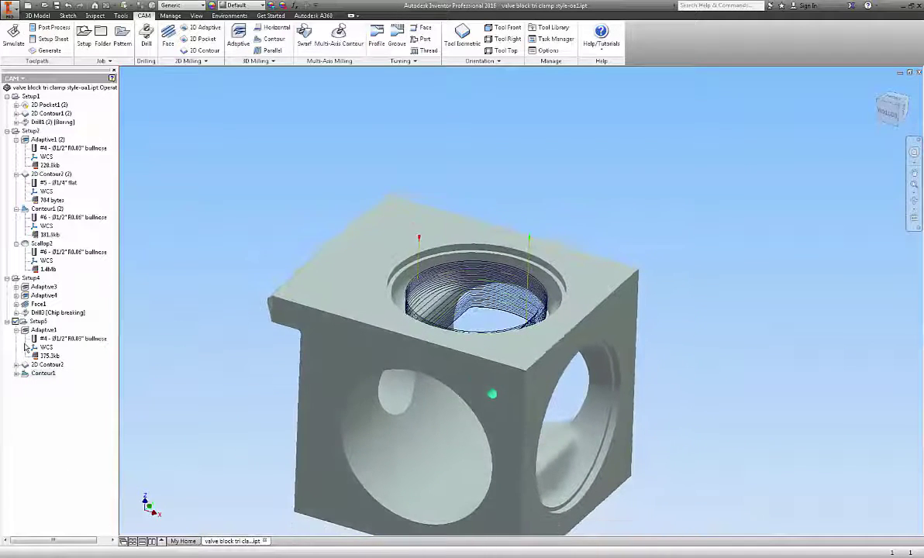
pyautogui.rightClick(41, 321)
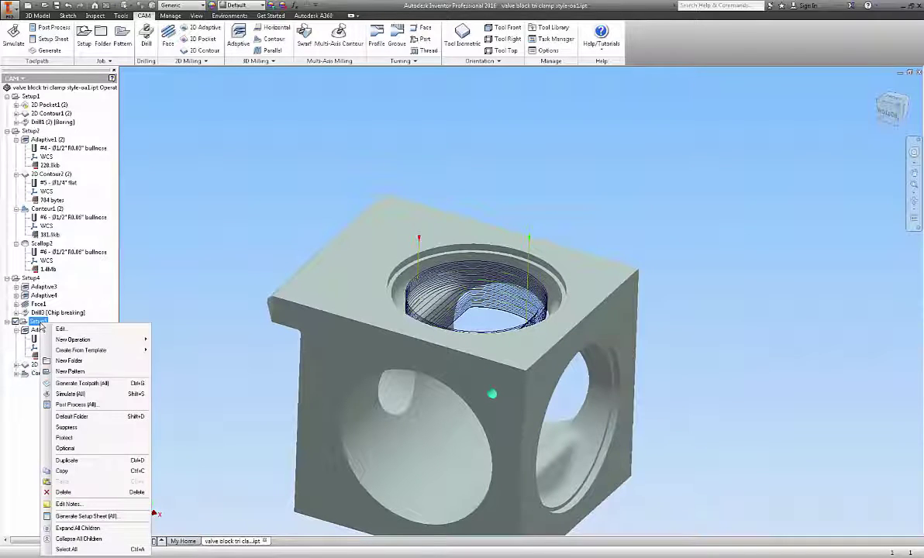
pyautogui.moveTo(78, 352)
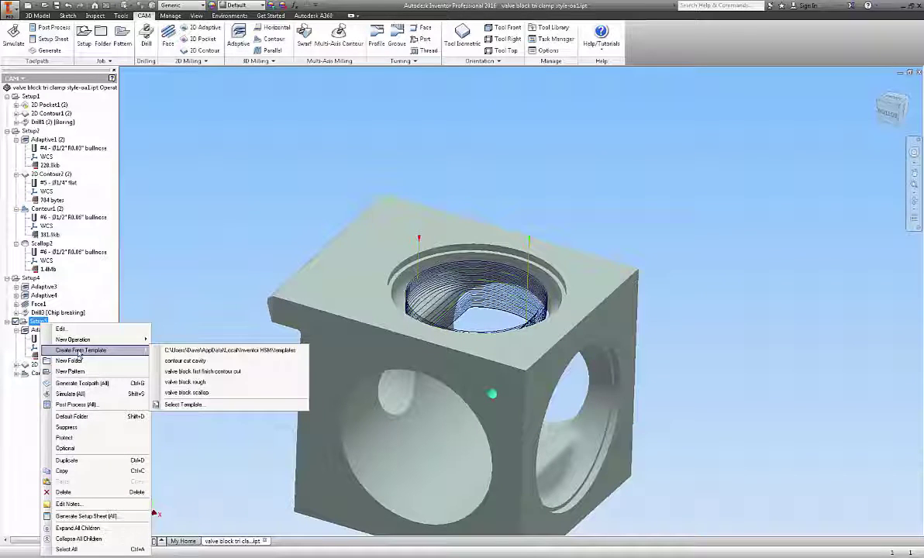
pyautogui.click(190, 394)
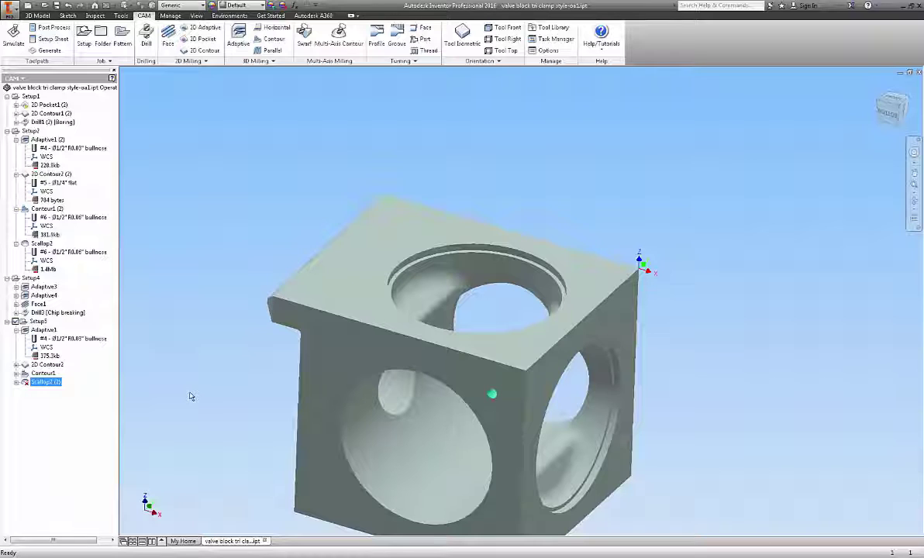
# Step: Open Scallop2 for editing on its Geometry settings
pyautogui.click(16, 383)
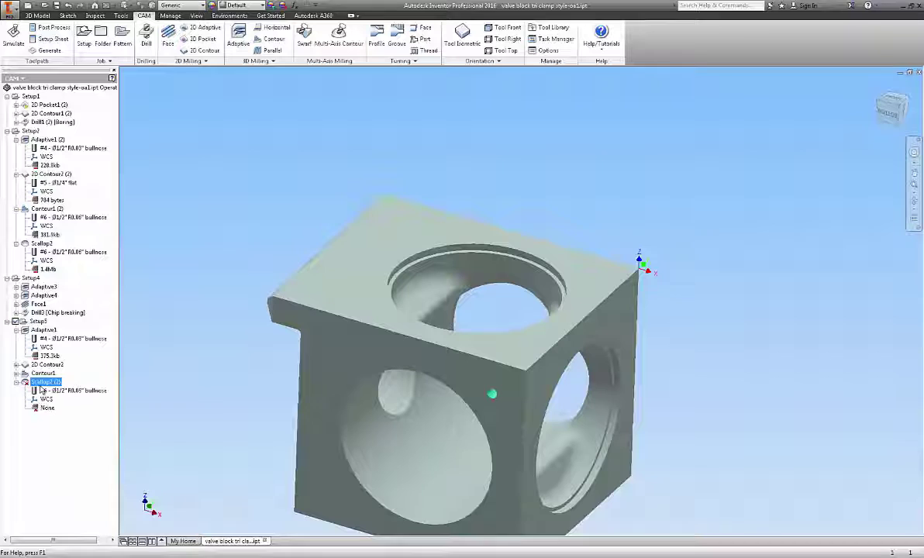
pyautogui.rightClick(43, 391)
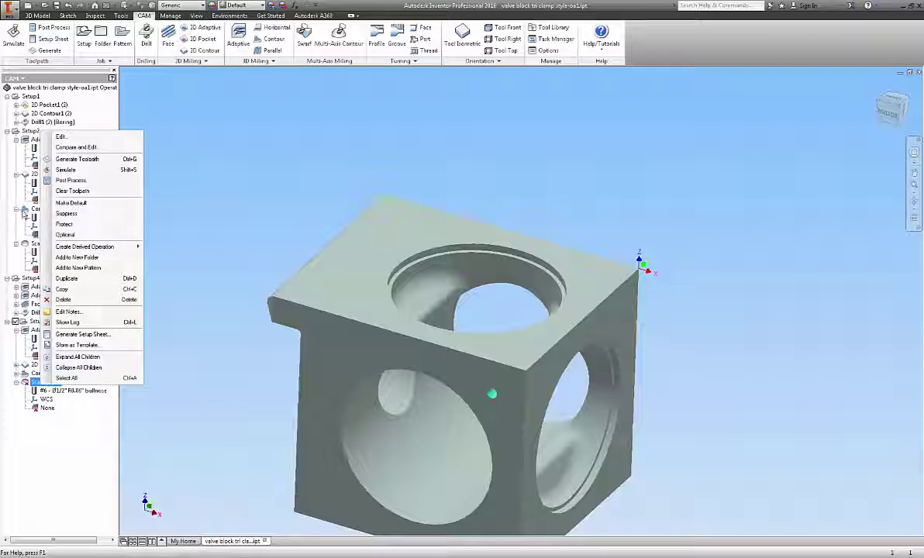
pyautogui.click(62, 136)
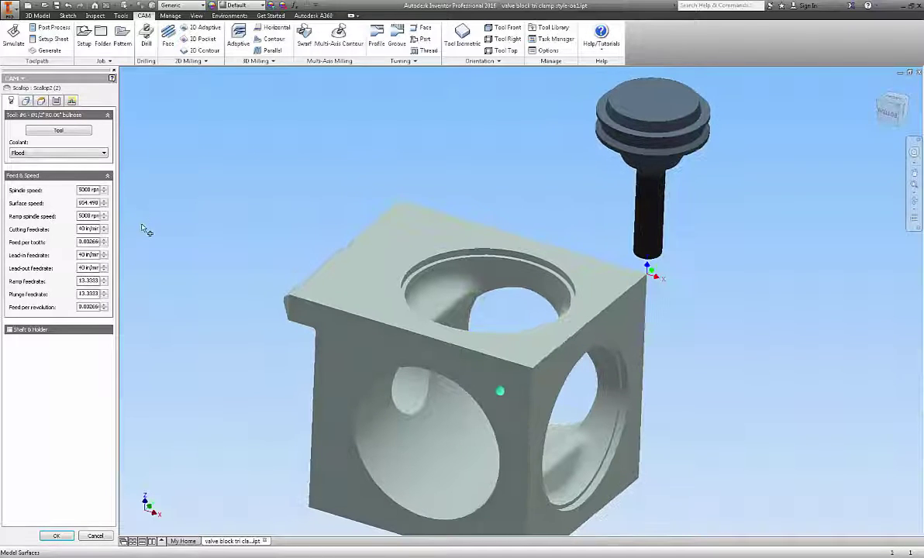
pyautogui.click(26, 101)
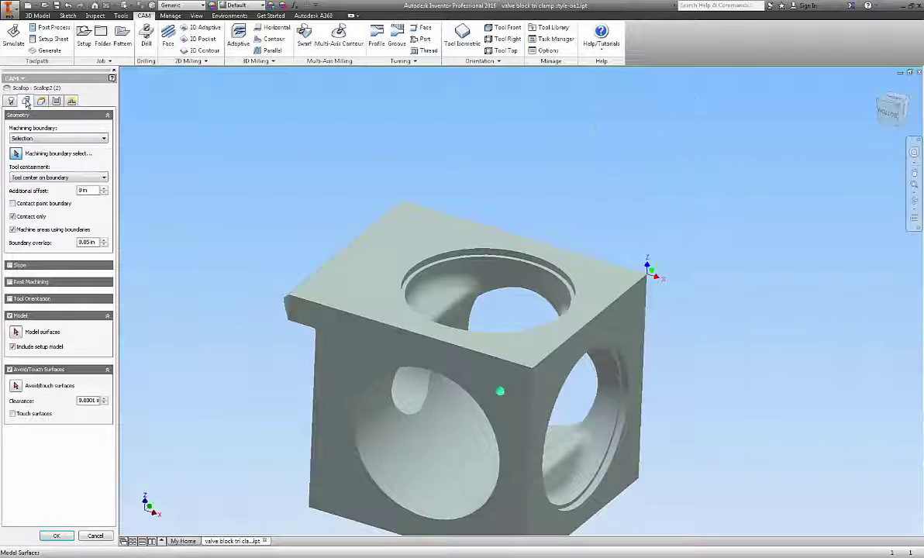
# Step: Pick the bore wall as the avoid surface and the bore rim as machining boundary
pyautogui.click(15, 386)
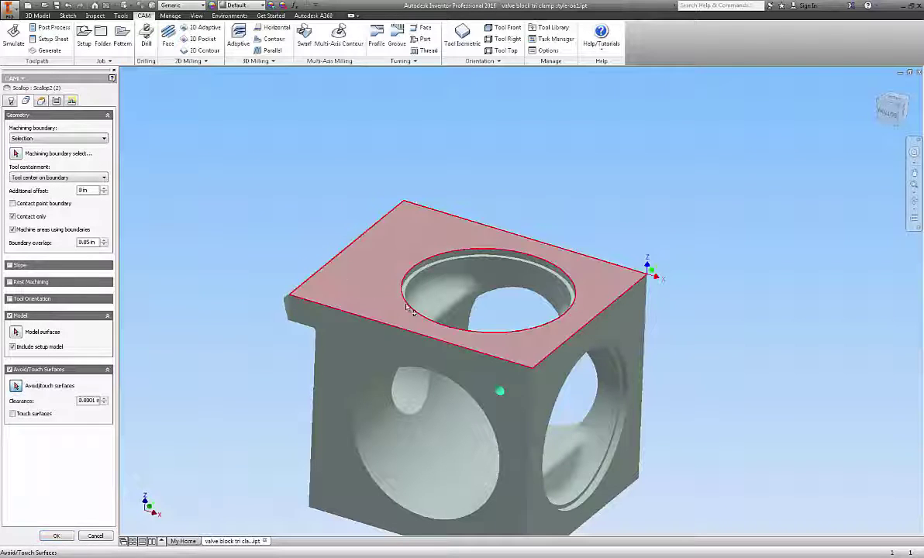
pyautogui.click(504, 283)
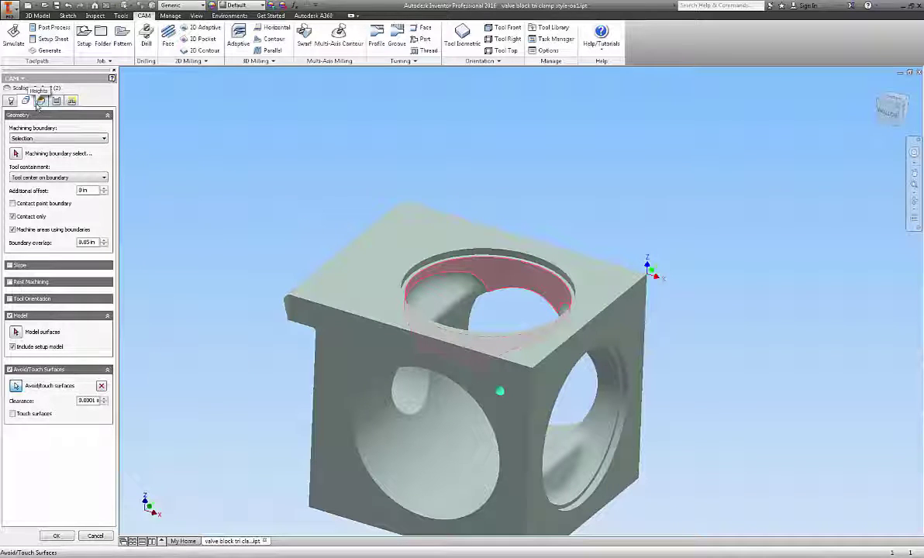
pyautogui.click(15, 154)
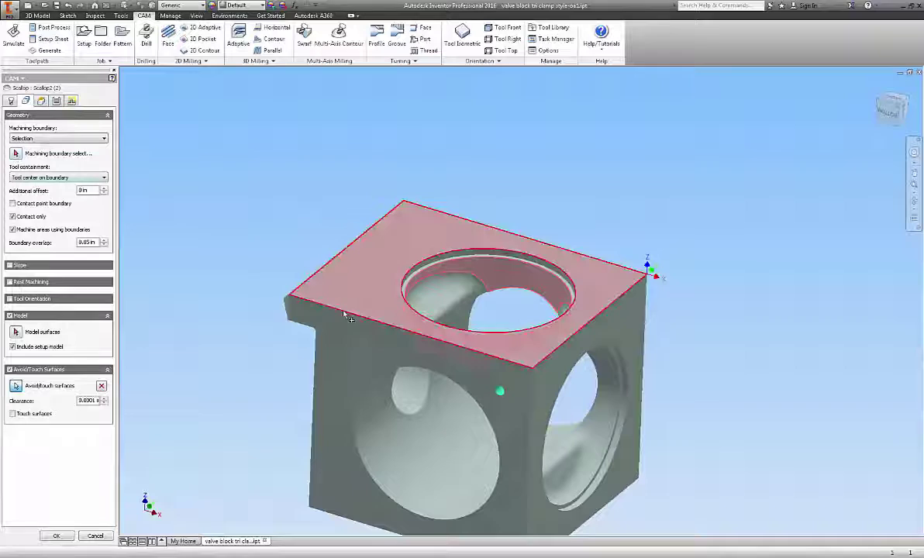
pyautogui.click(427, 273)
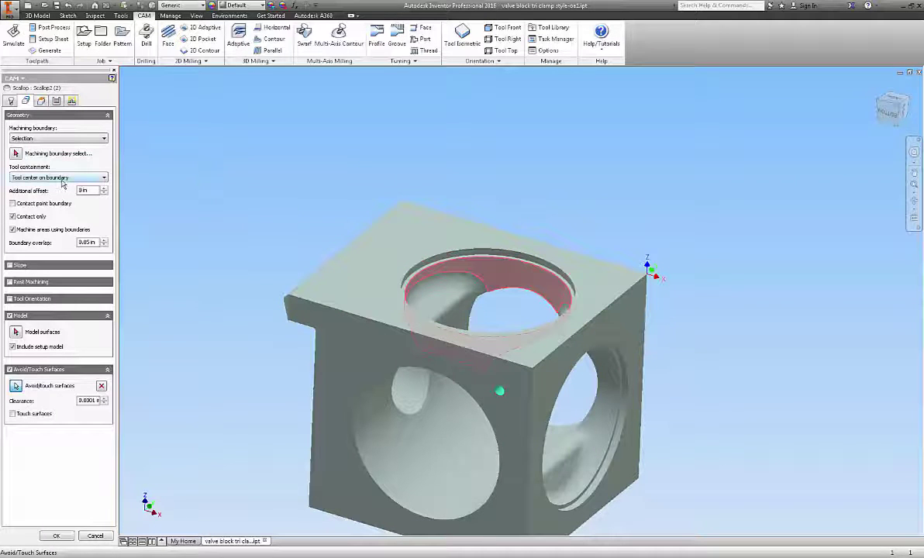
pyautogui.moveTo(63, 183)
# Step: Use the bore's top edge as Scallop2's machining boundary and bottom height reference, offset -0.1 in
pyautogui.click(15, 155)
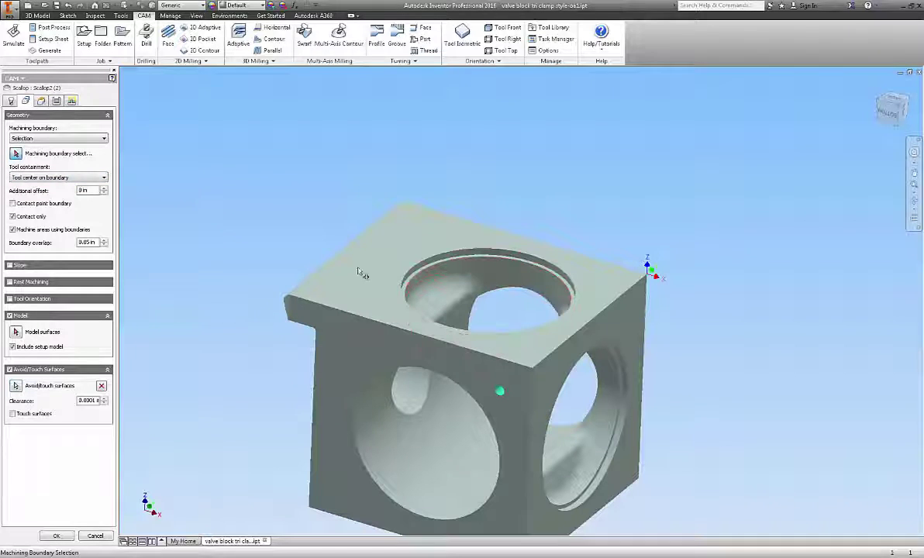
pyautogui.click(421, 281)
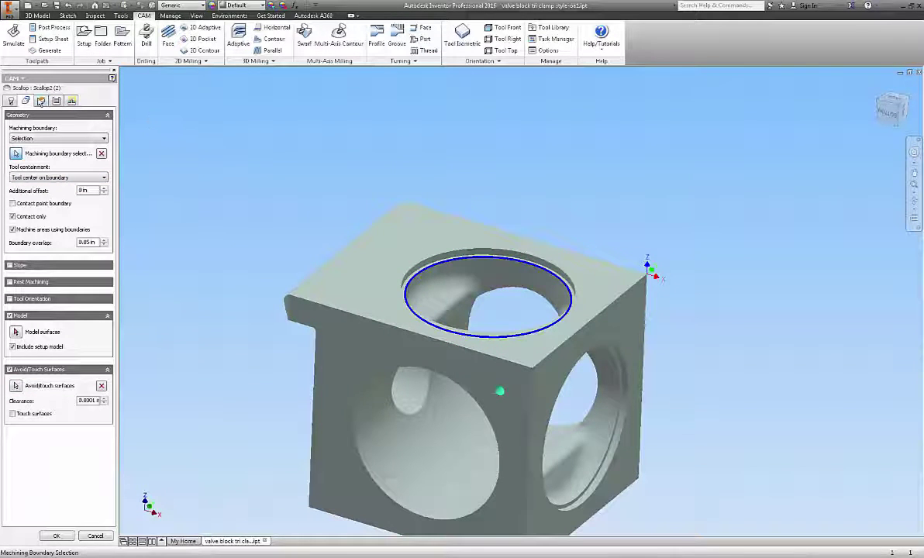
pyautogui.click(41, 102)
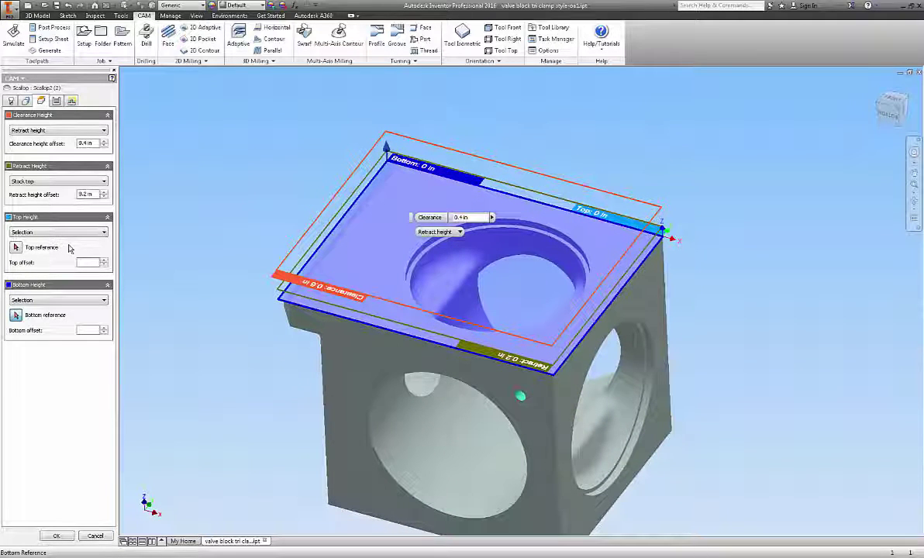
pyautogui.click(428, 256)
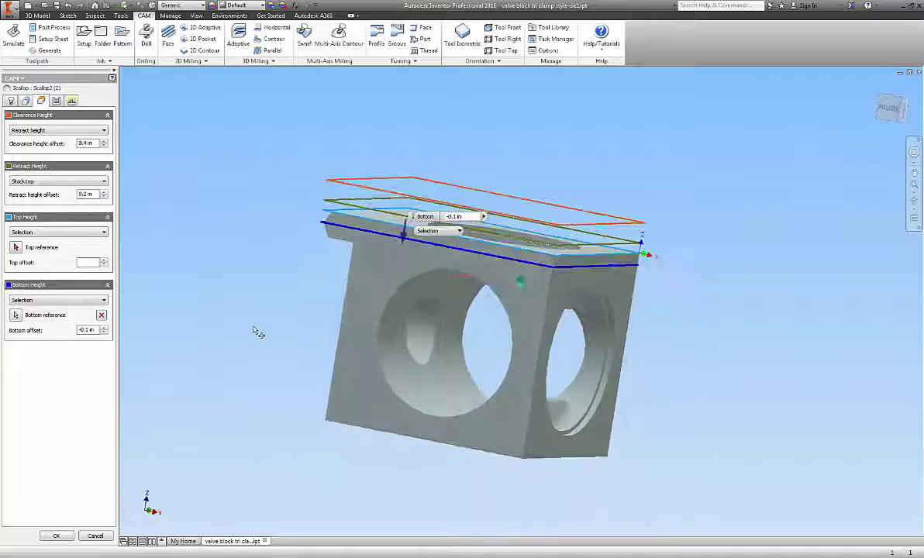
pyautogui.click(16, 315)
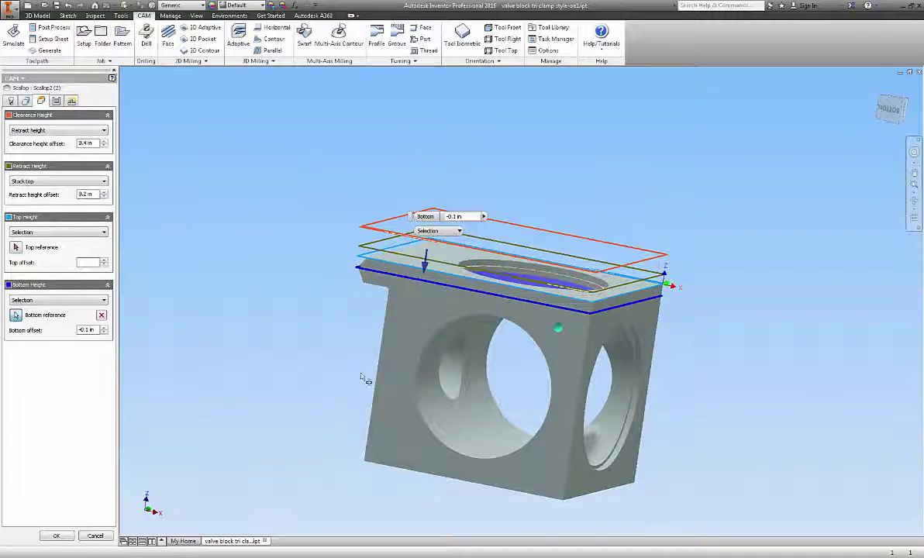
pyautogui.click(508, 349)
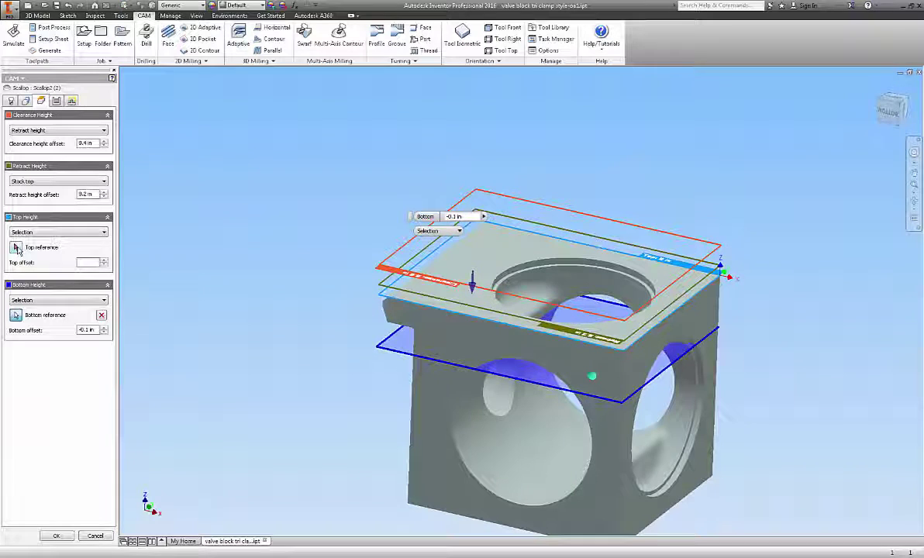
# Step: Base Scallop2's top height on the picked top face of the block, 0 in offset
pyautogui.click(477, 284)
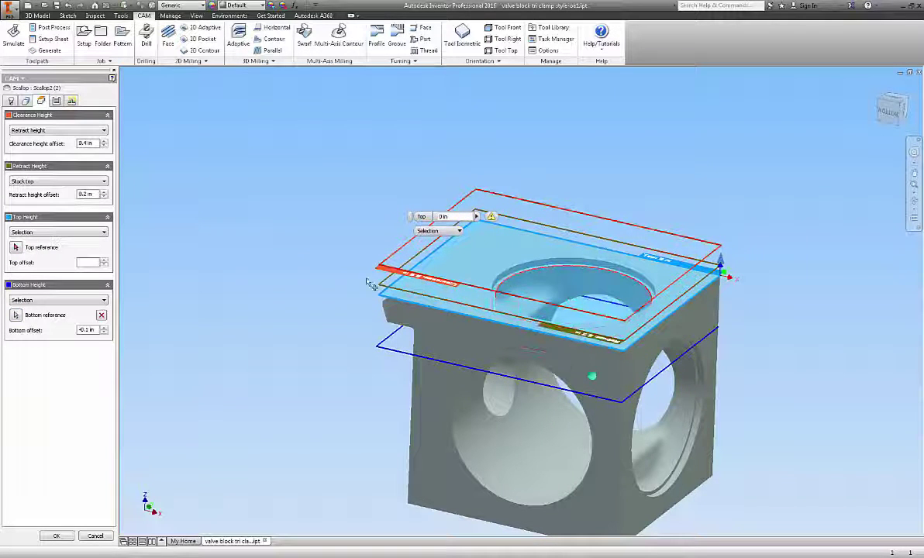
pyautogui.keyDown('shift'); pyautogui.moveTo(221, 312); pyautogui.dragTo(342, 300, button='middle'); pyautogui.keyUp('shift')
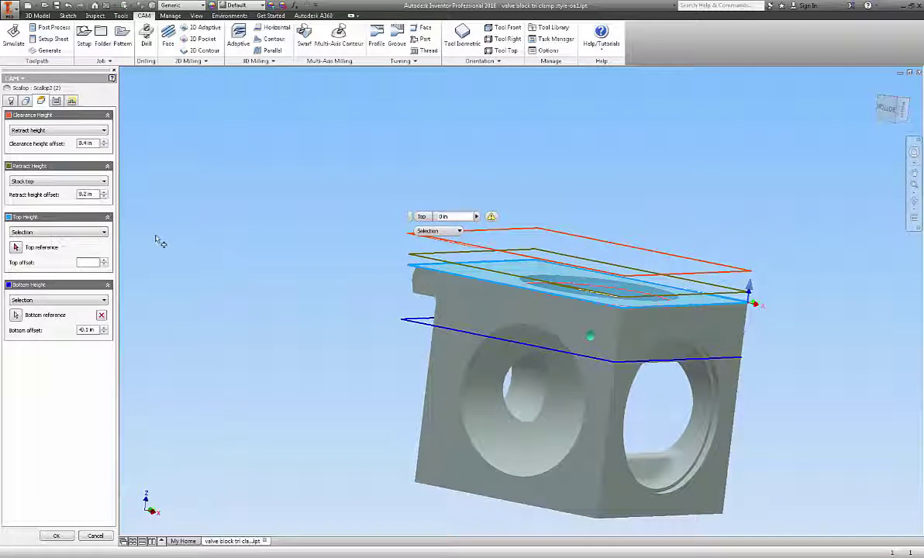
pyautogui.click(104, 232)
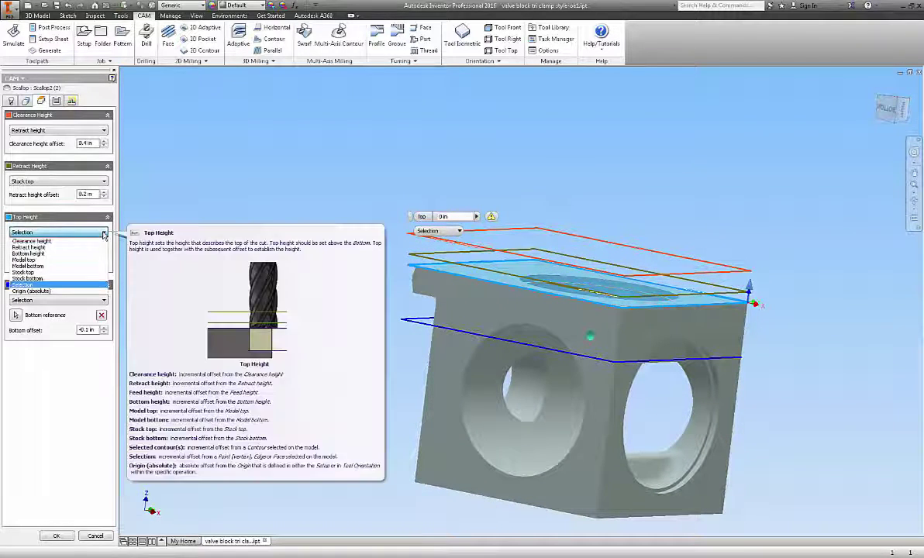
pyautogui.click(31, 284)
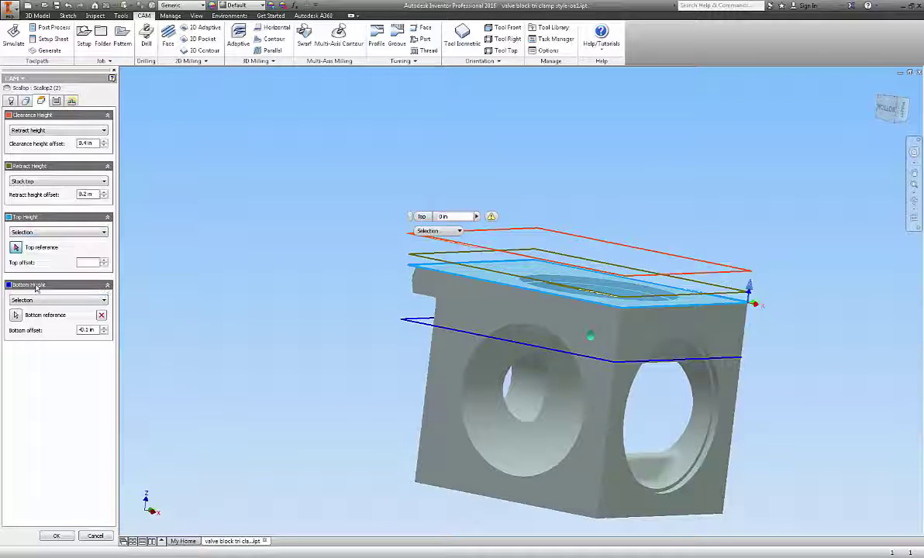
pyautogui.click(541, 290)
pyautogui.keyDown('shift'); pyautogui.moveTo(540, 291); pyautogui.dragTo(536, 320, button='middle'); pyautogui.keyUp('shift')
pyautogui.click(535, 318)
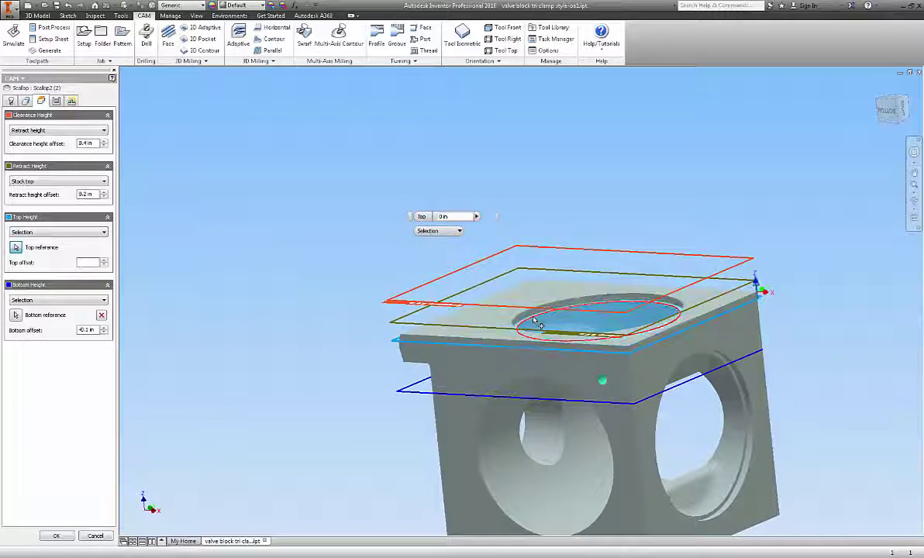
pyautogui.press('F6')
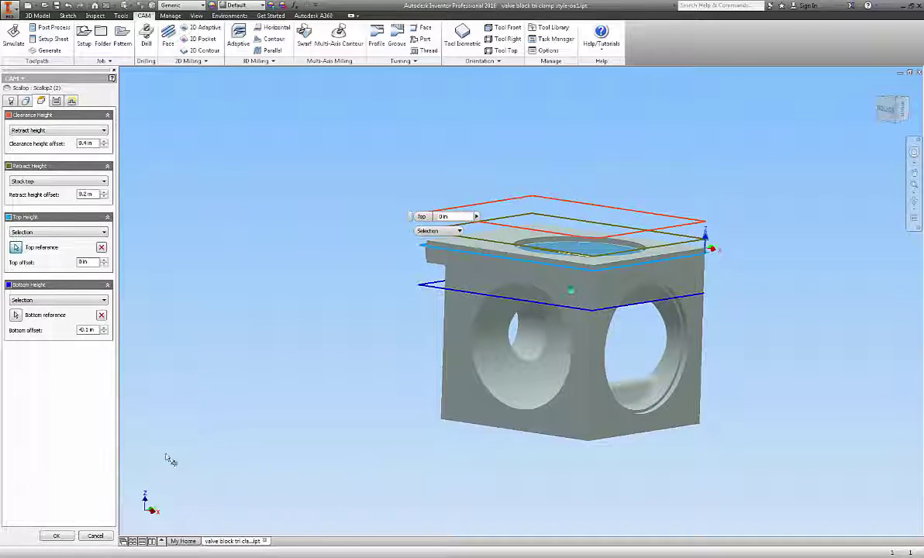
# Step: Generate the Scallop2 toolpath and view it isometrically inside the top bore
pyautogui.click(56, 537)
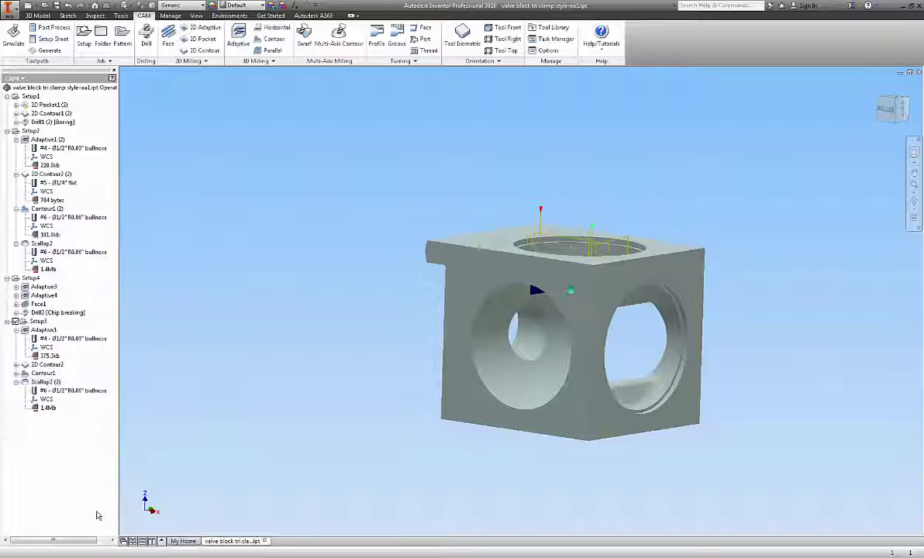
pyautogui.press('F6')
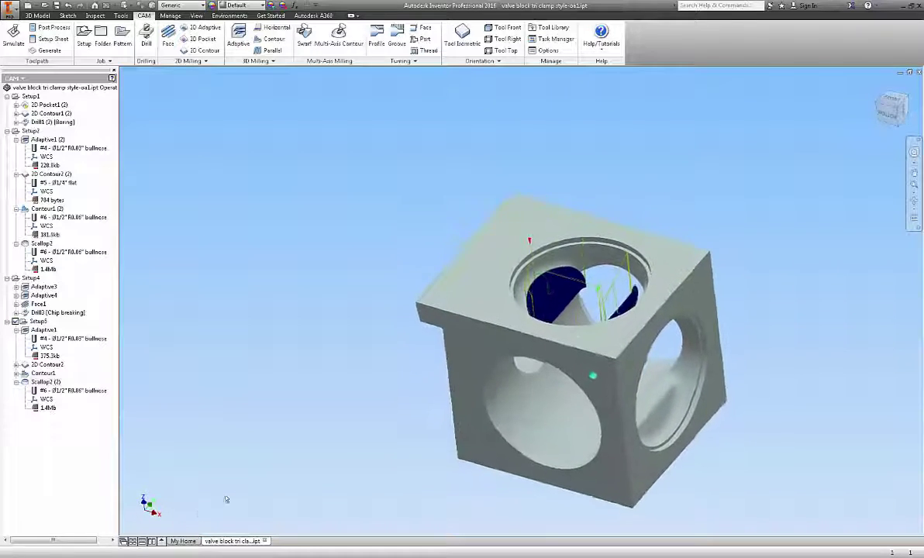